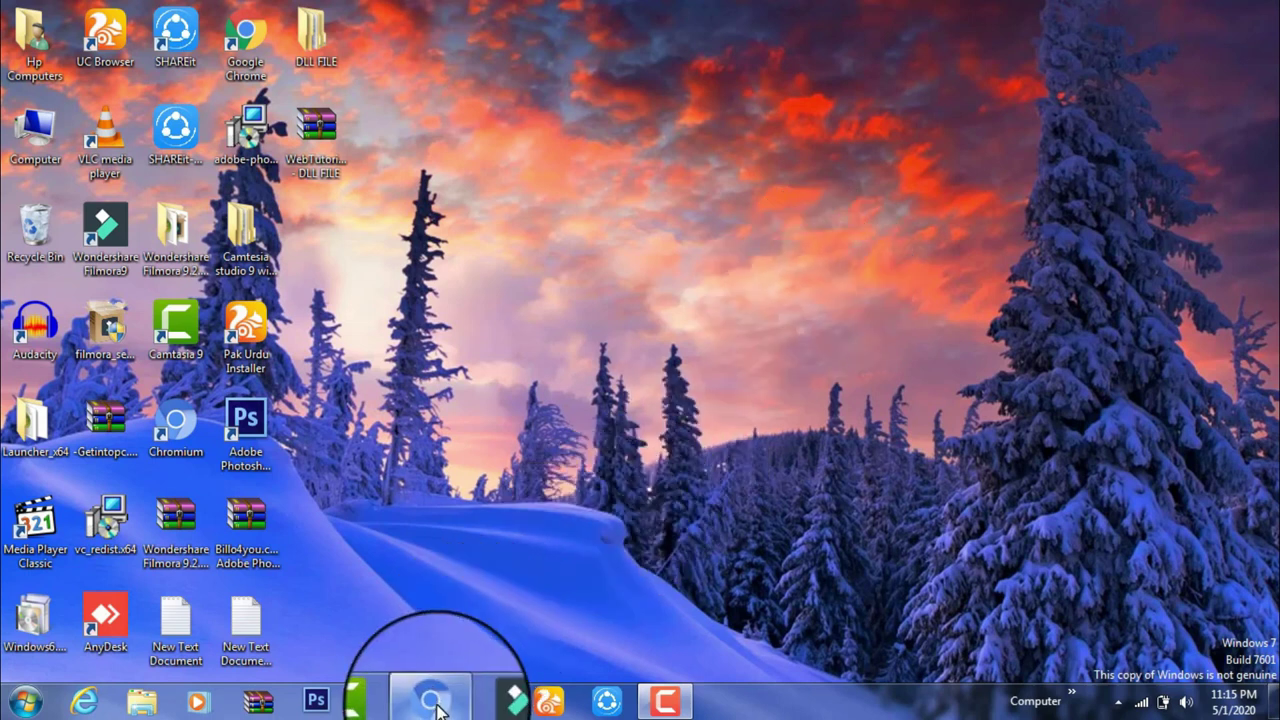
Restore the Chromium window showing the Volutic dashboard from its taskbar preview.
{"action": "mouse_move", "coordinate": [432, 700]}
{"action": "left_click", "coordinate": [398, 611]}
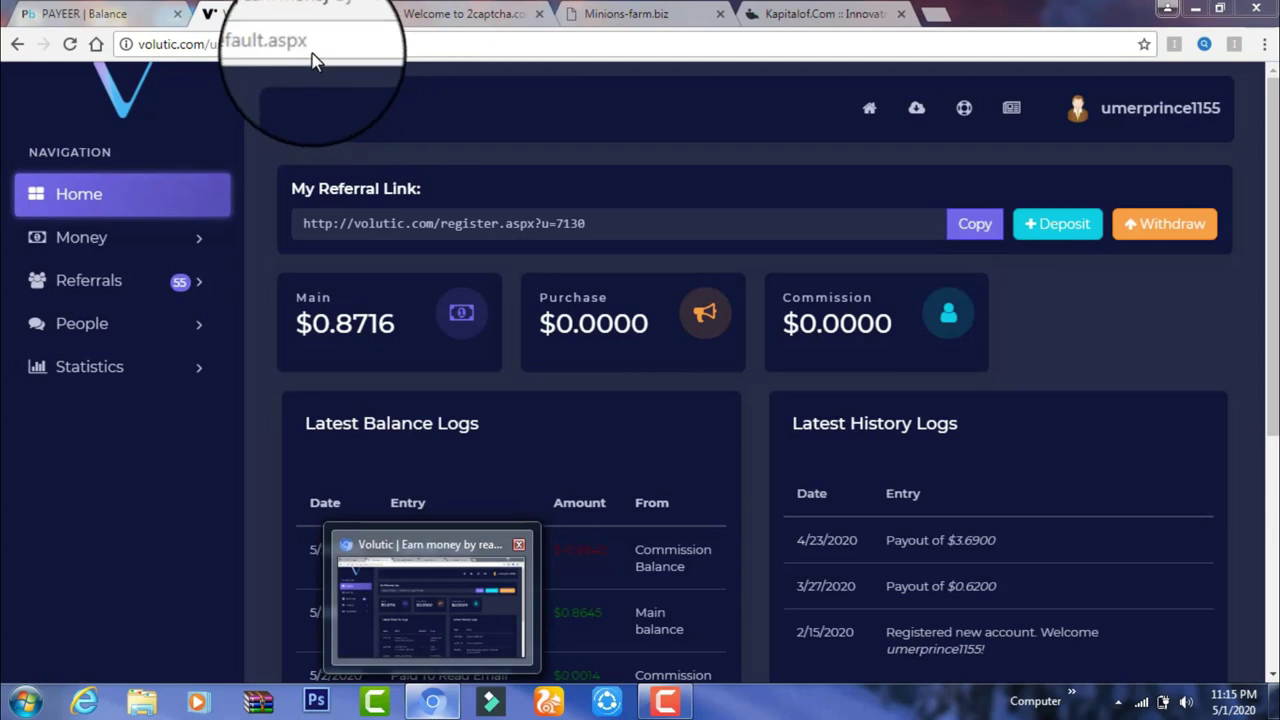
Verify the Volutic Main balance reads $0.8716 and go to the Withdraw page.
{"action": "key", "text": "ctrl+9"}
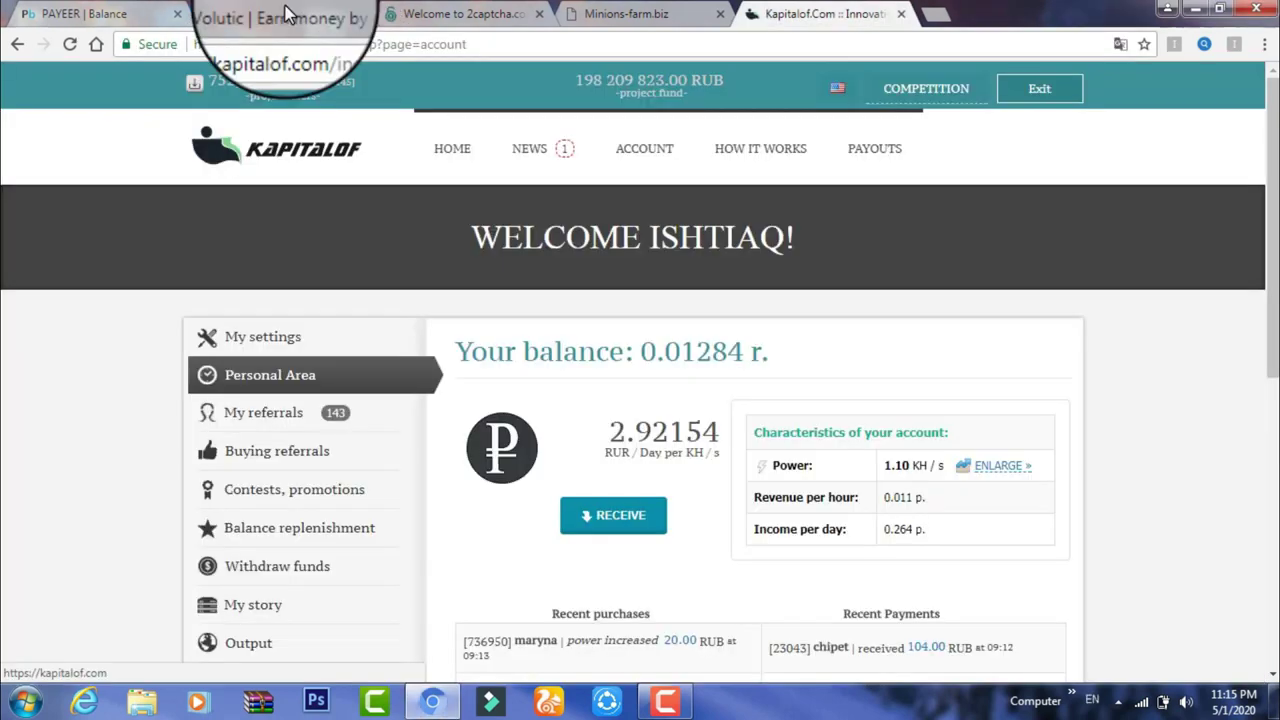
{"action": "left_click", "coordinate": [285, 14]}
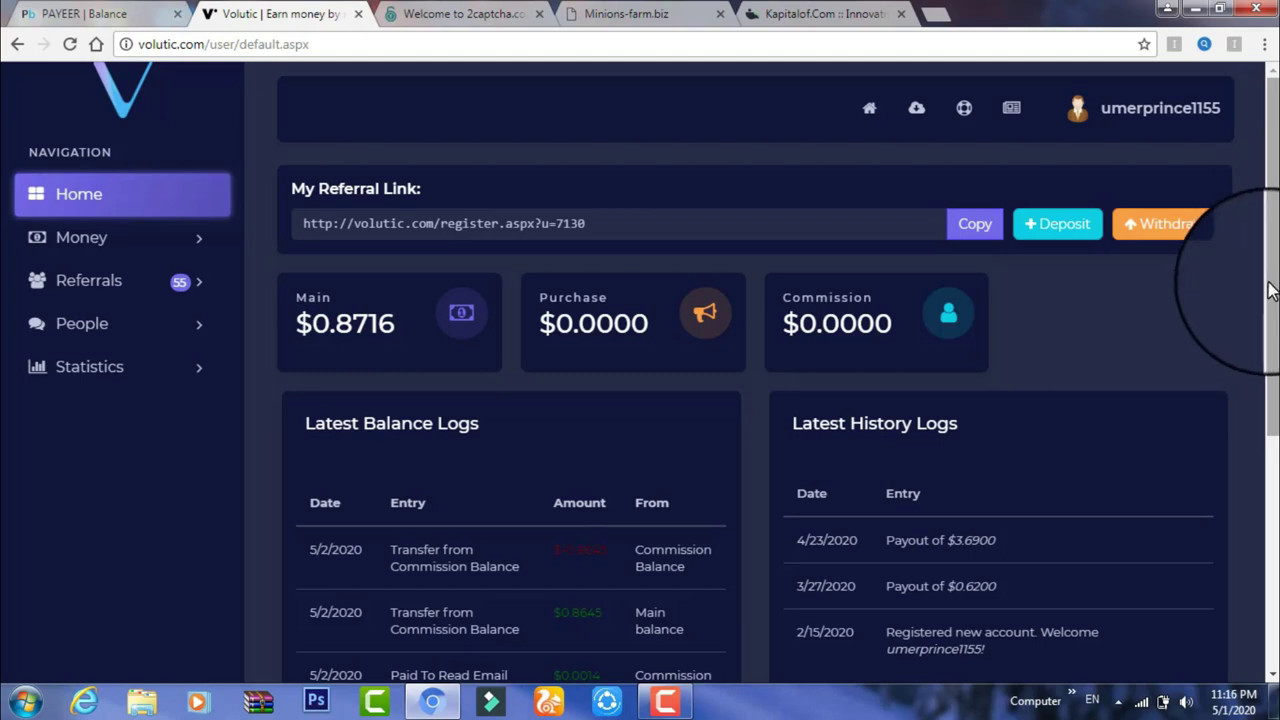
{"action": "scroll", "coordinate": [1266, 400], "scroll_direction": "down", "scroll_amount": 2}
{"action": "scroll", "coordinate": [1262, 240], "scroll_direction": "up", "scroll_amount": 2}
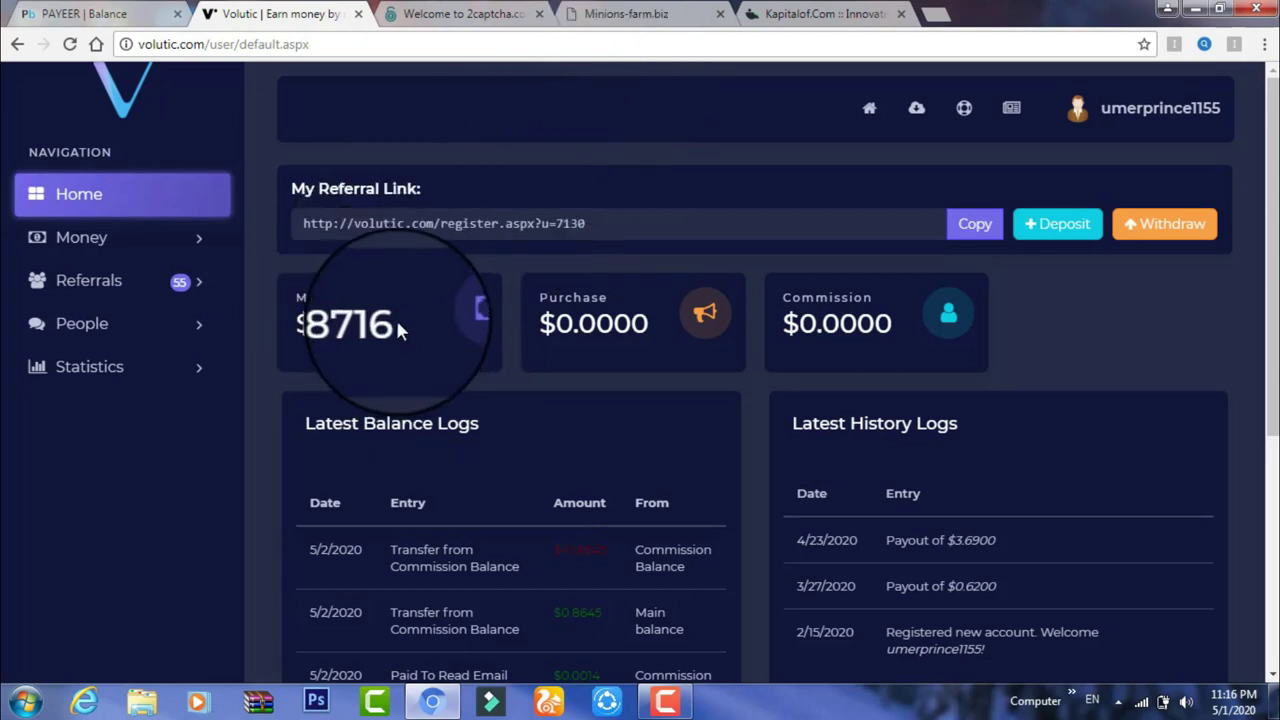
{"action": "double_click", "coordinate": [340, 325]}
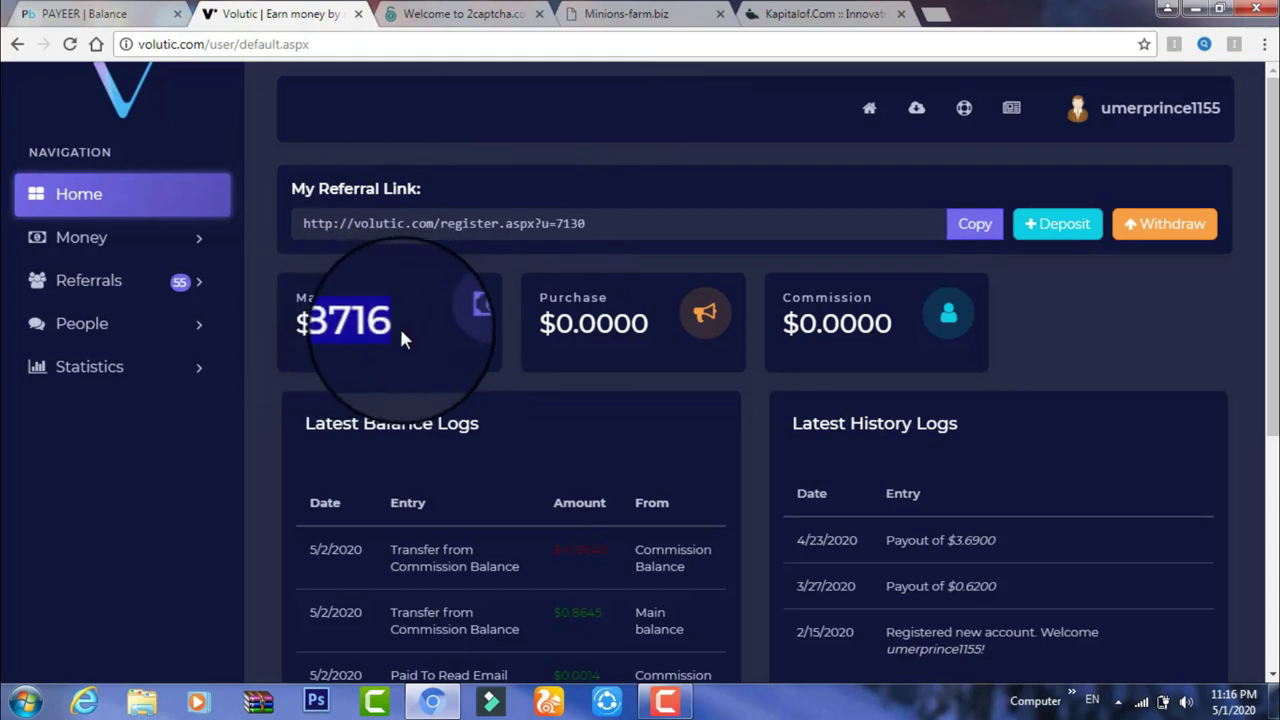
{"action": "left_click", "coordinate": [293, 340]}
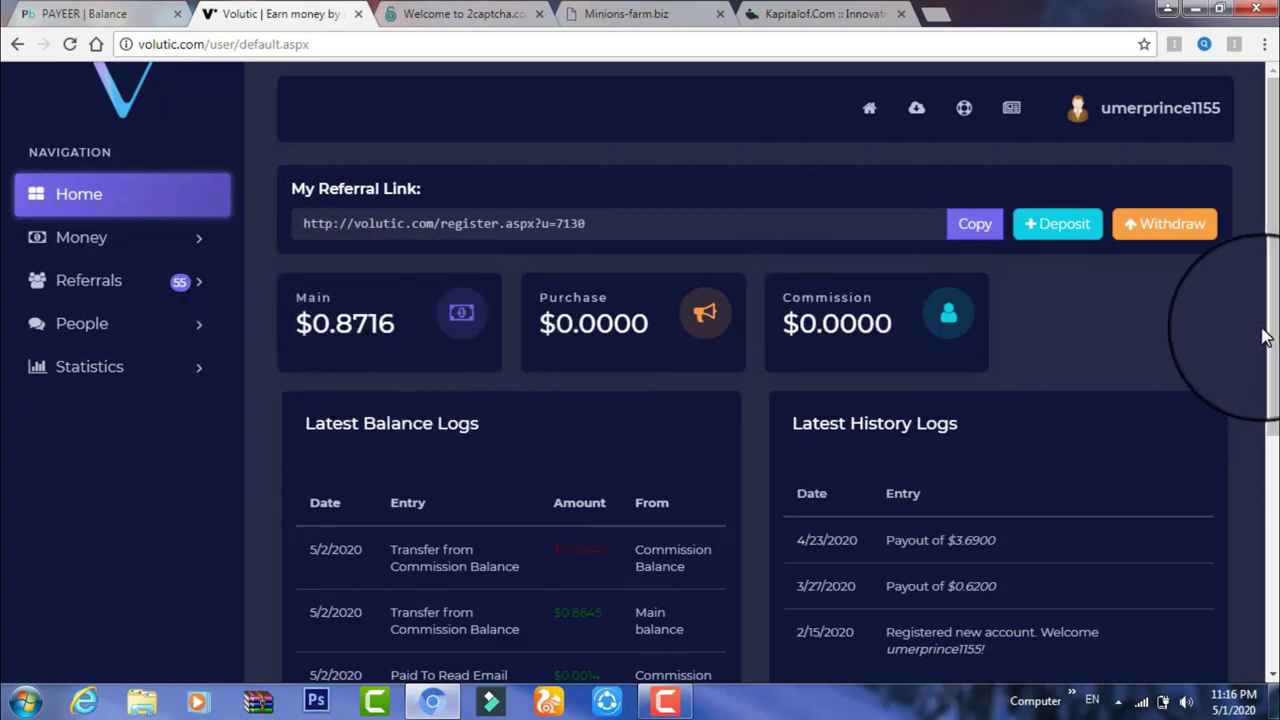
{"action": "left_click", "coordinate": [1172, 229]}
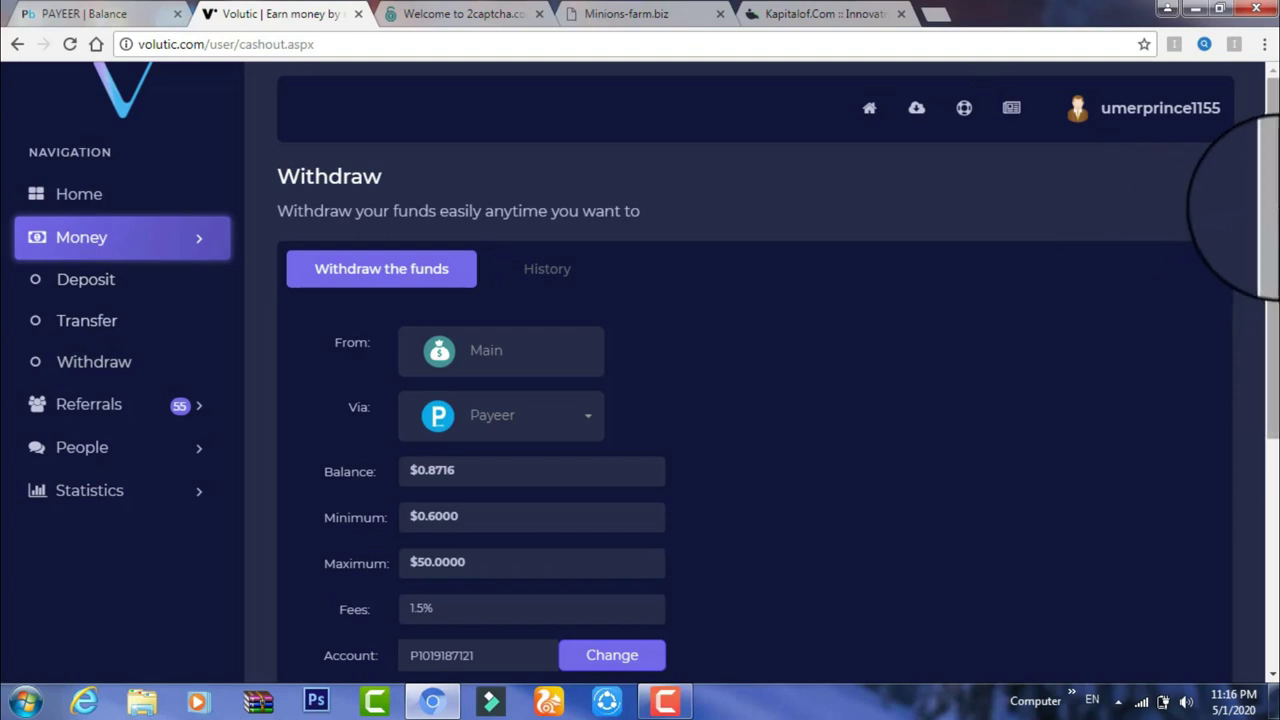
Copy the $0.8716 balance value into the withdrawal Amount field.
{"action": "left_click_drag", "start_coordinate": [1270, 250], "coordinate": [1270, 254]}
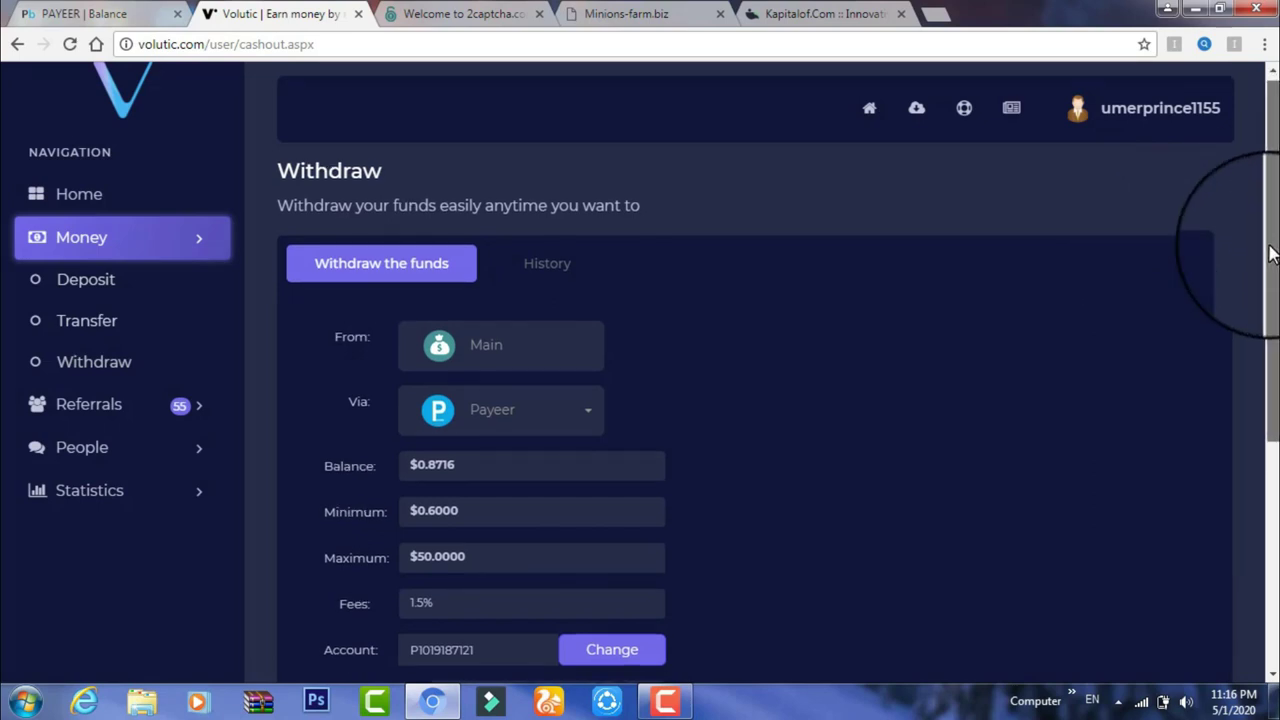
{"action": "scroll", "coordinate": [1270, 254], "scroll_direction": "down", "scroll_amount": 1}
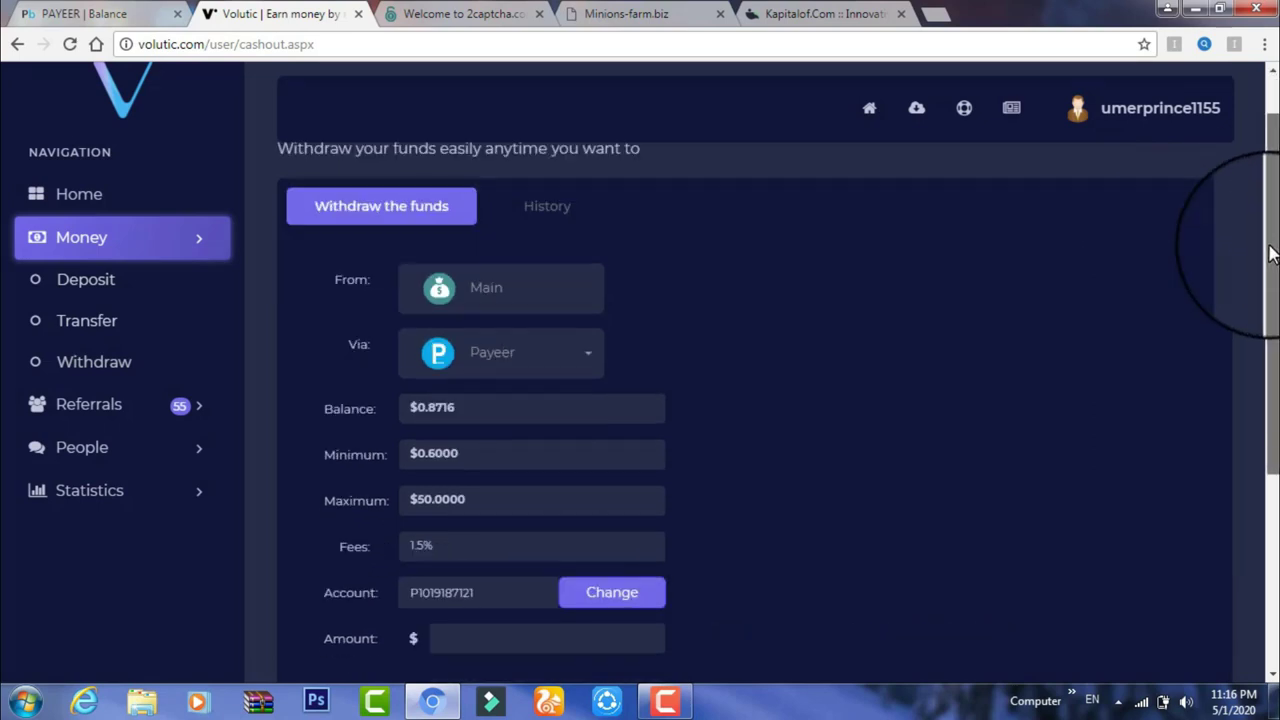
{"action": "scroll", "coordinate": [1270, 254], "scroll_direction": "down", "scroll_amount": 2}
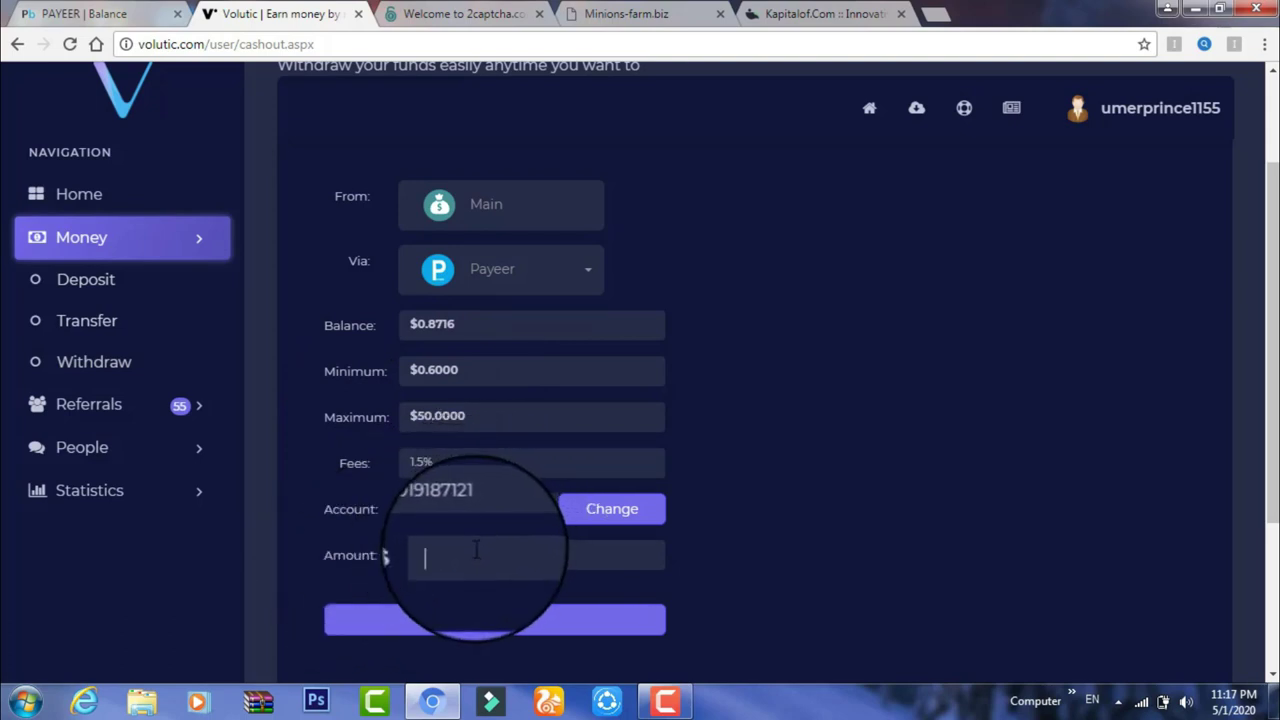
{"action": "left_click_drag", "start_coordinate": [478, 324], "coordinate": [407, 330]}
{"action": "key", "text": "ctrl+c"}
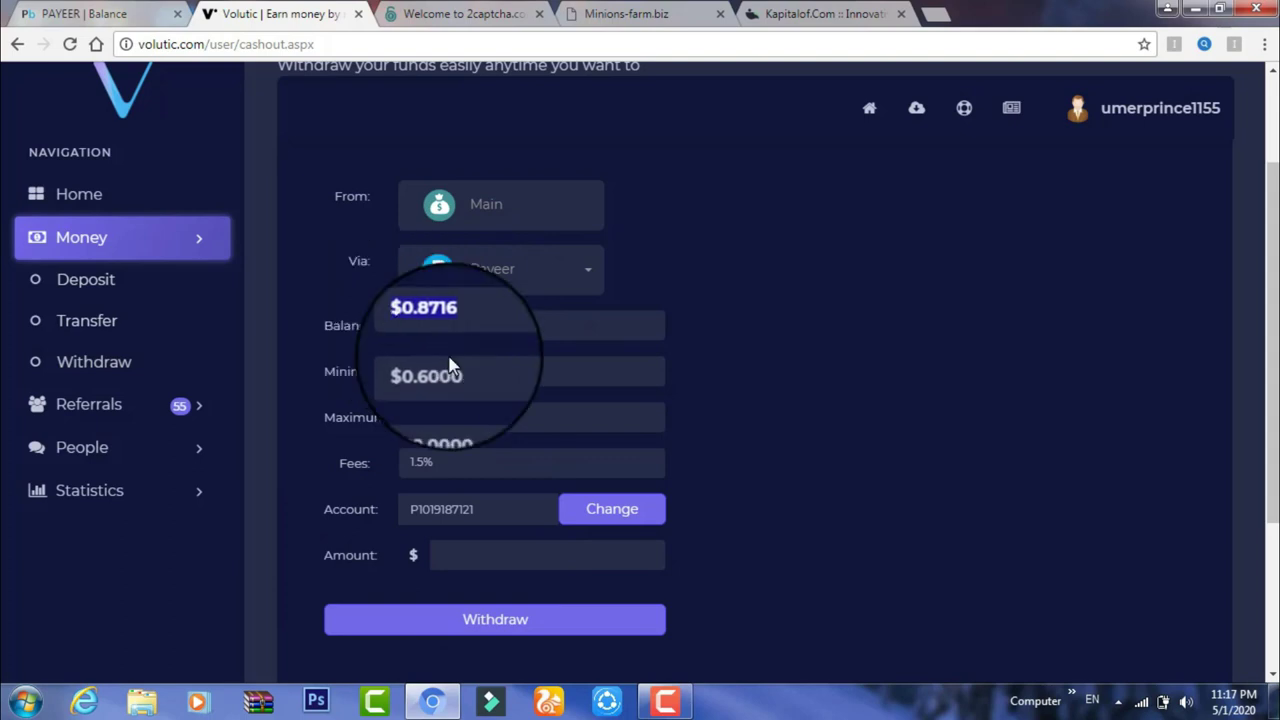
{"action": "left_click", "coordinate": [494, 545]}
{"action": "key", "text": "ctrl+v"}
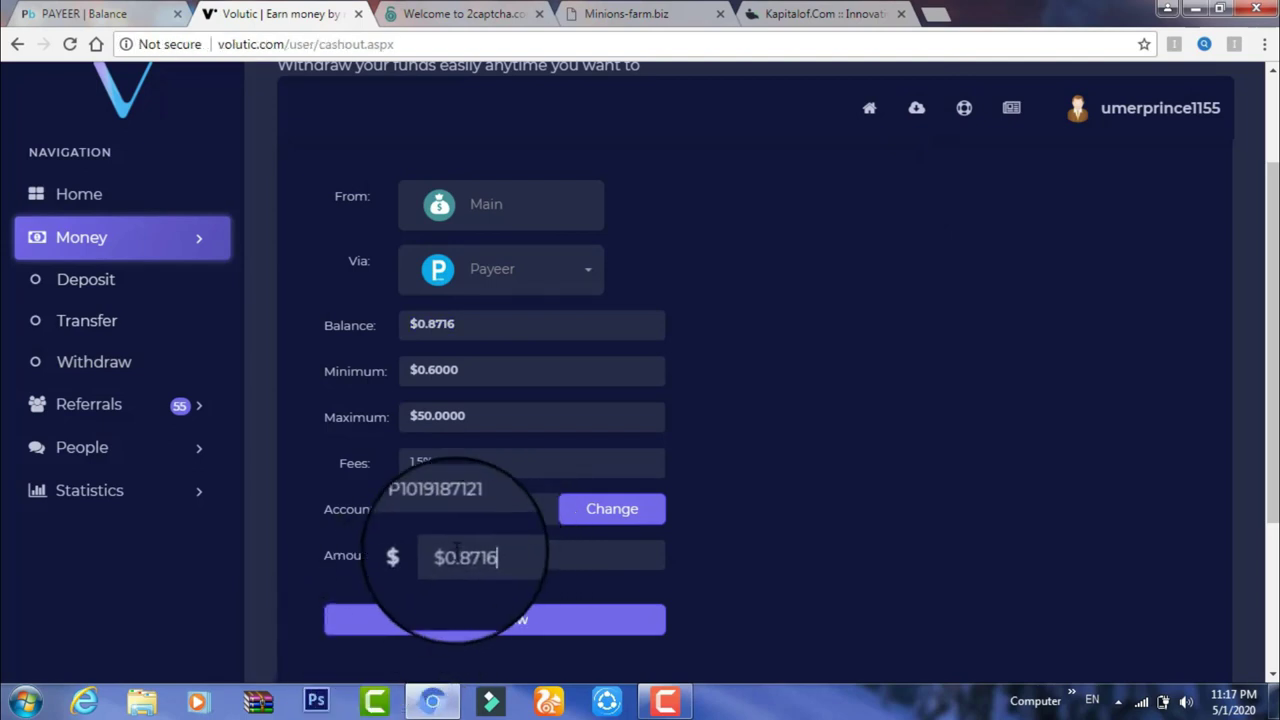
Submit the Payeer withdrawal, check the Payeer balance, and confirm it in the modal.
{"action": "left_click", "coordinate": [500, 625]}
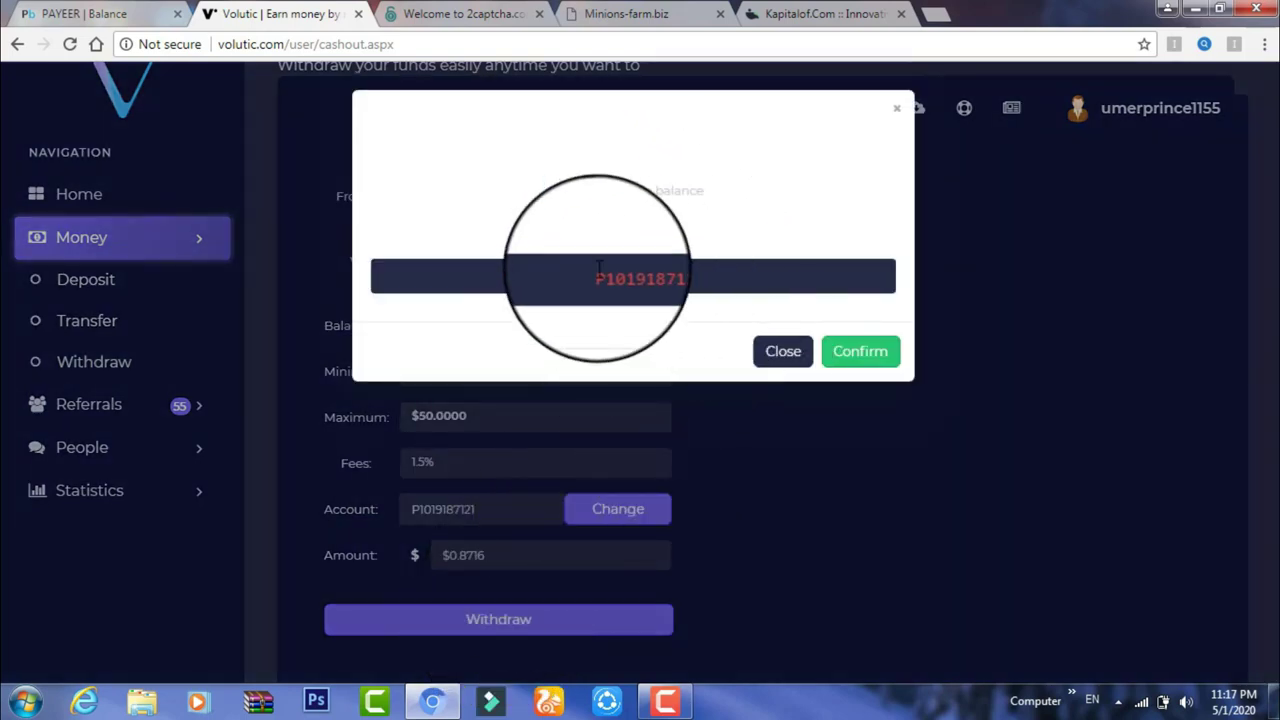
{"action": "left_click", "coordinate": [80, 14]}
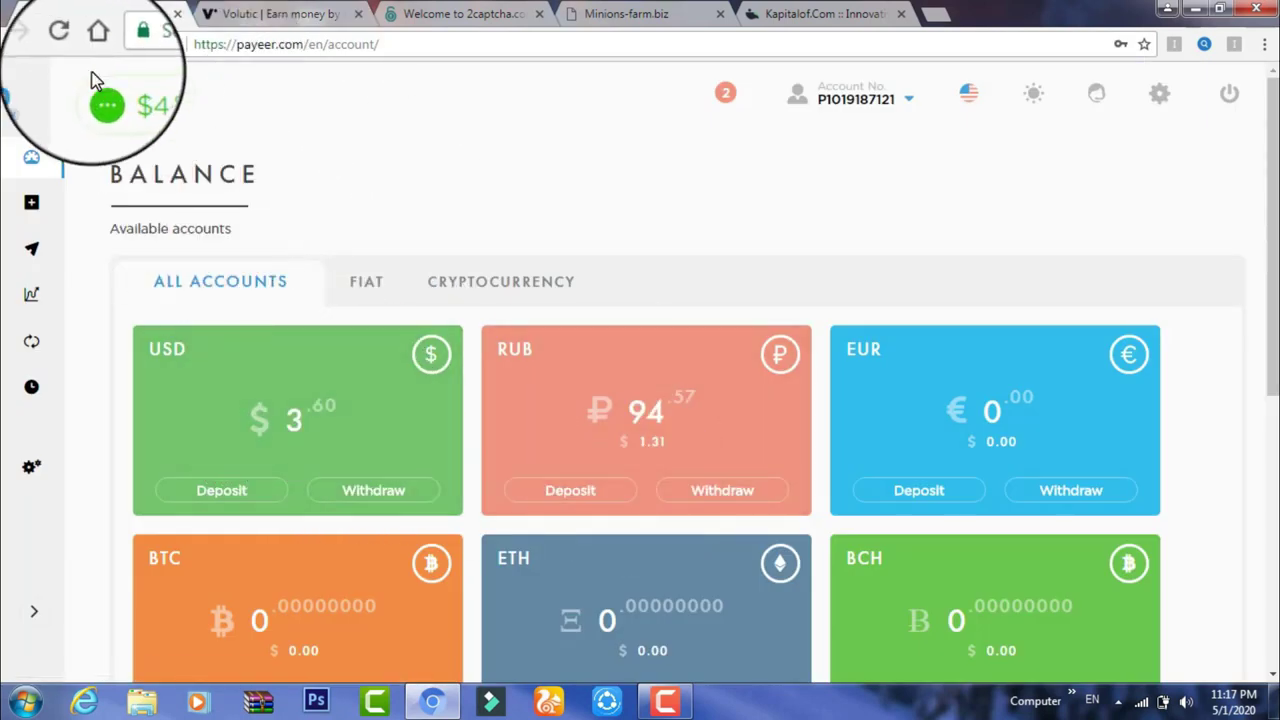
{"action": "left_click", "coordinate": [70, 46]}
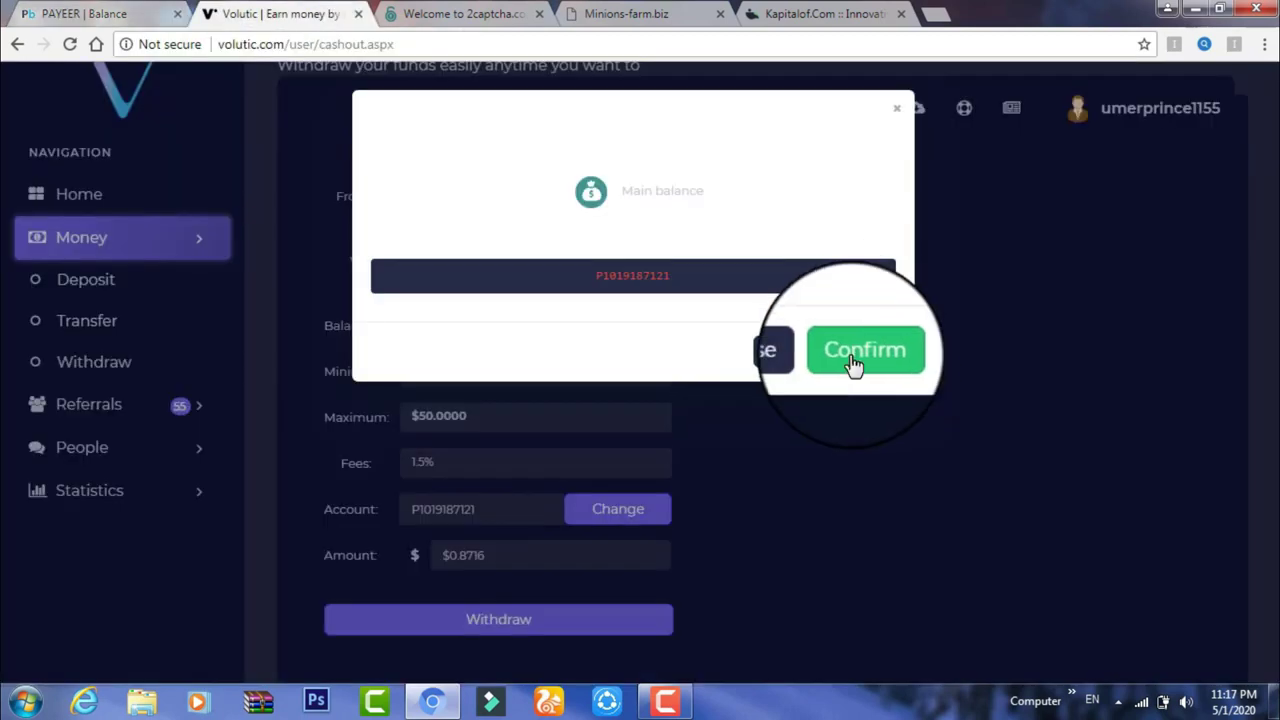
{"action": "left_click", "coordinate": [853, 360]}
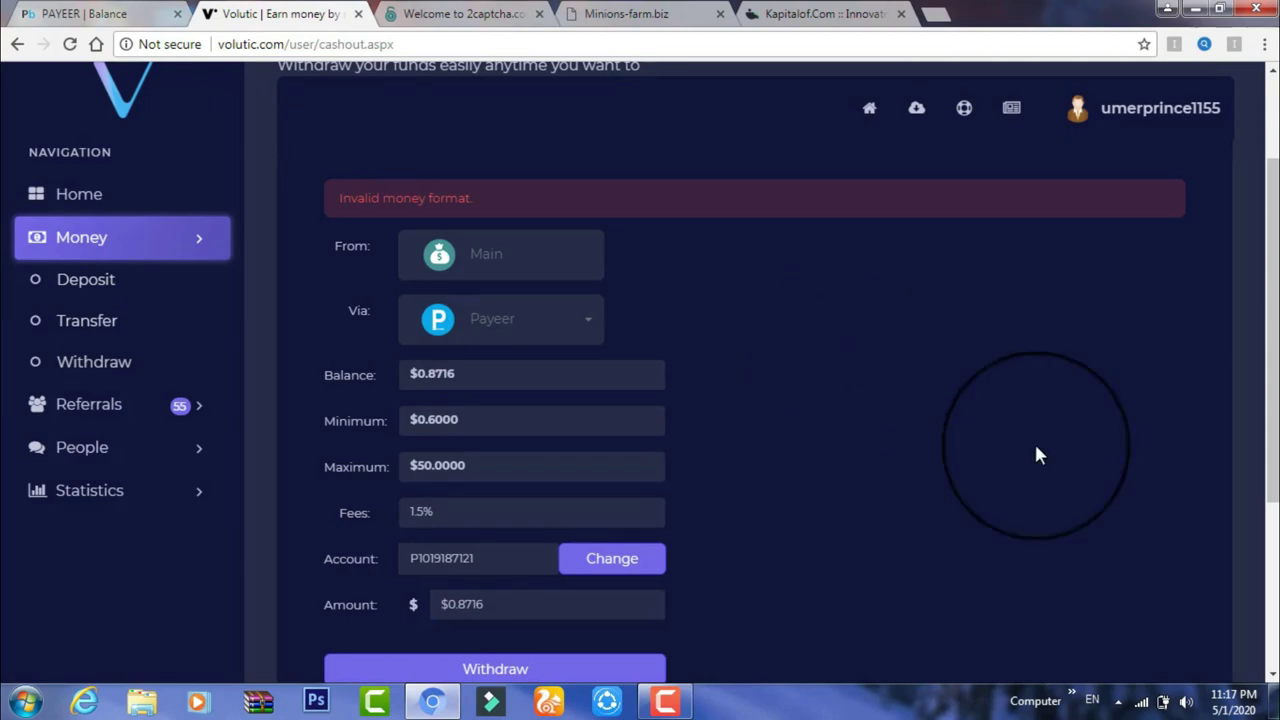
Change the amount to 0.8700 and resubmit and confirm the withdrawal.
{"action": "left_click_drag", "start_coordinate": [1274, 214], "coordinate": [834, 408]}
{"action": "left_click", "coordinate": [491, 474]}
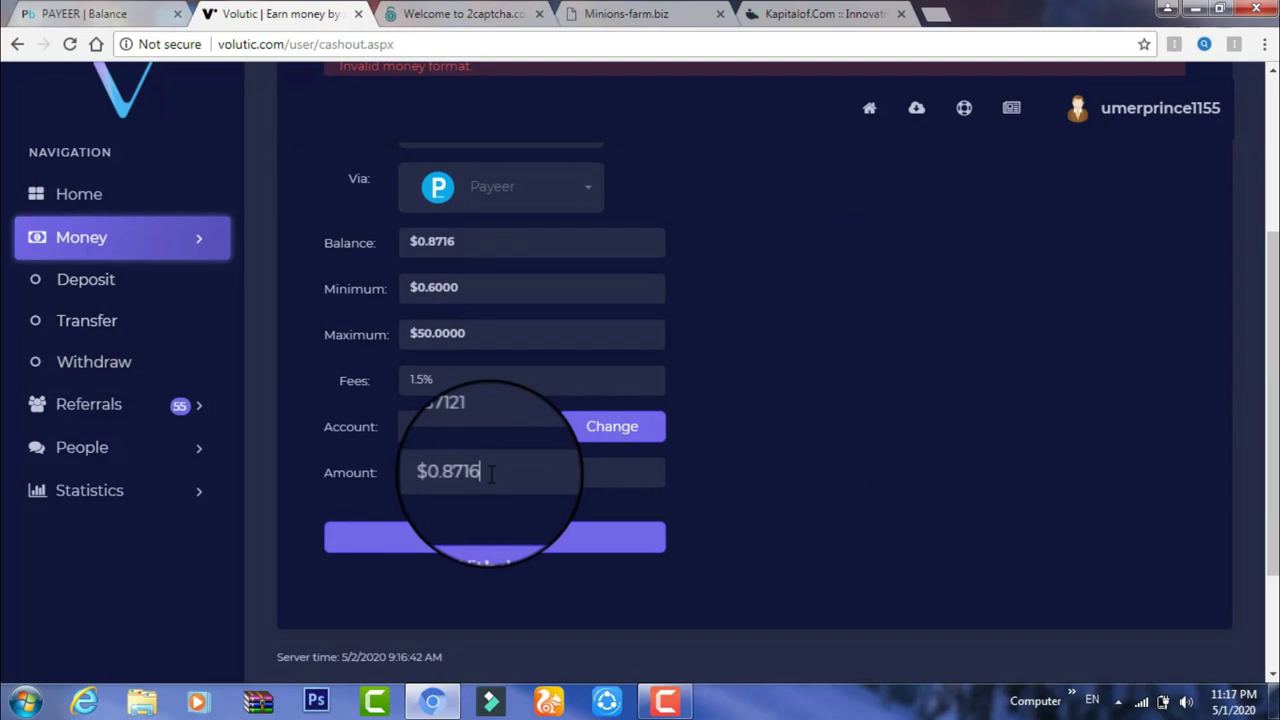
{"action": "key", "text": "BackSpace"}
{"action": "key", "text": "BackSpace"}
{"action": "type", "text": "00"}
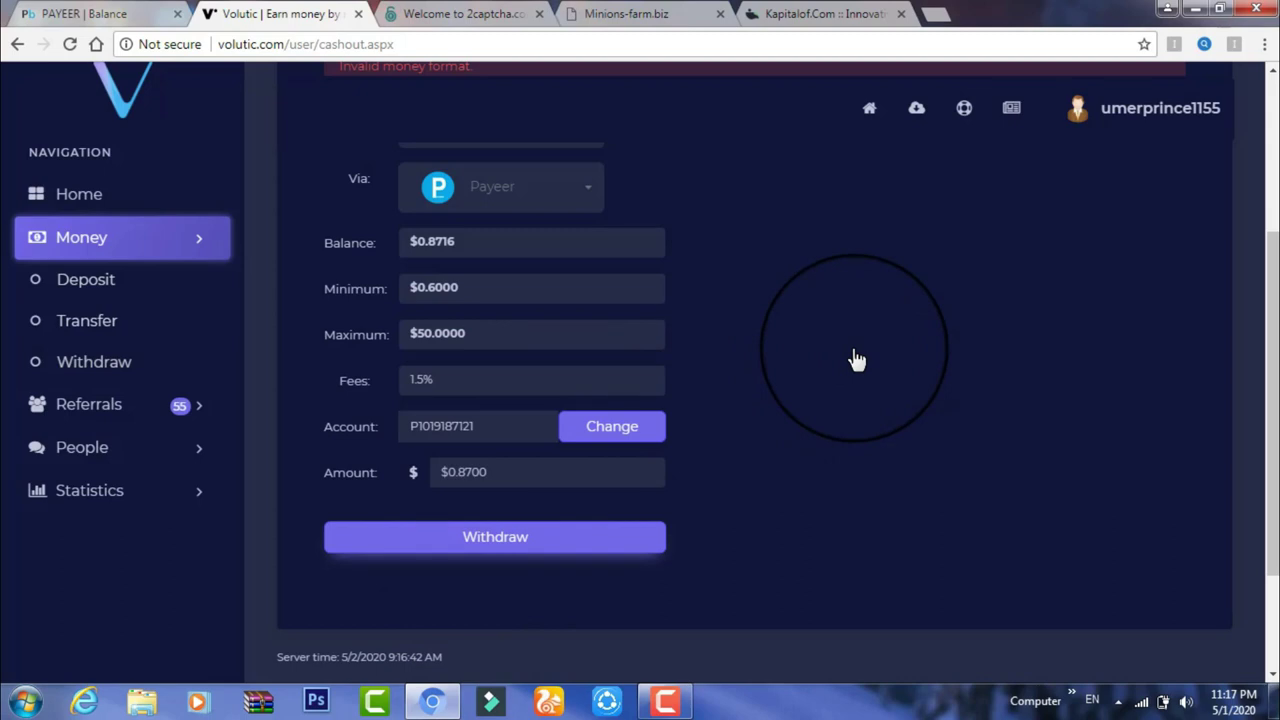
{"action": "key", "text": "Return"}
{"action": "left_click", "coordinate": [864, 352]}
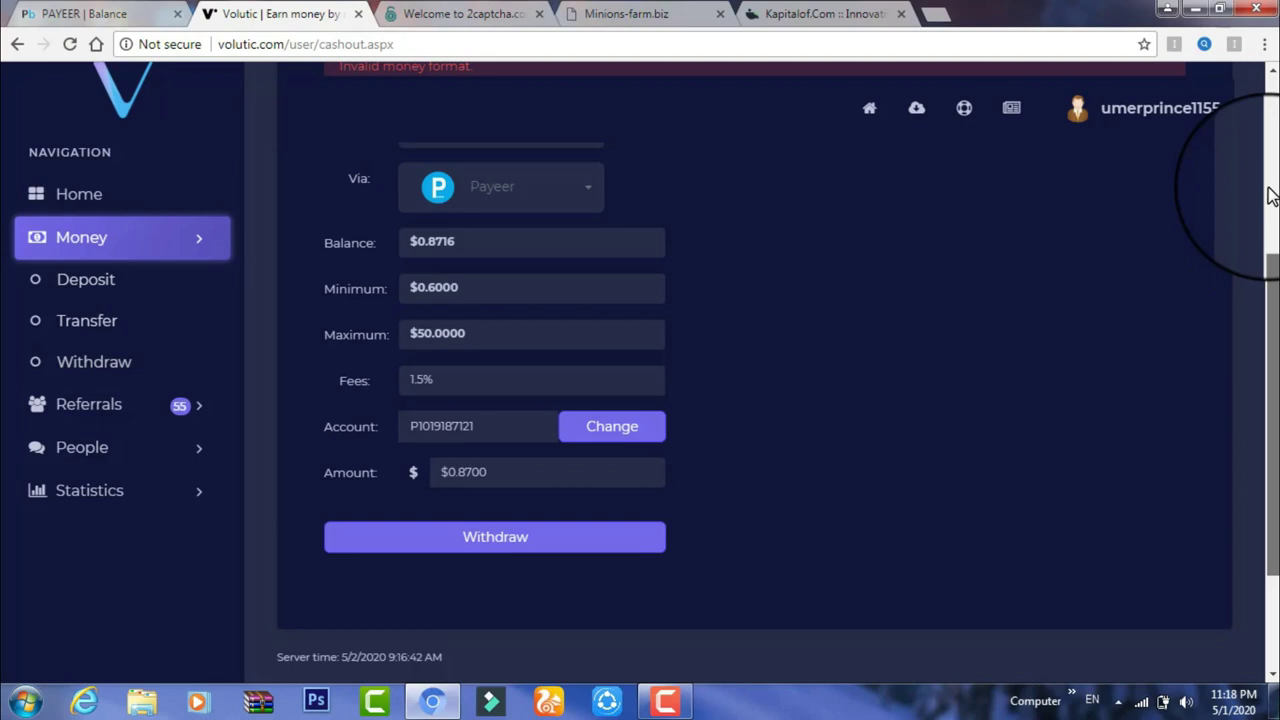
{"action": "scroll", "coordinate": [1270, 195], "scroll_direction": "up", "scroll_amount": 2}
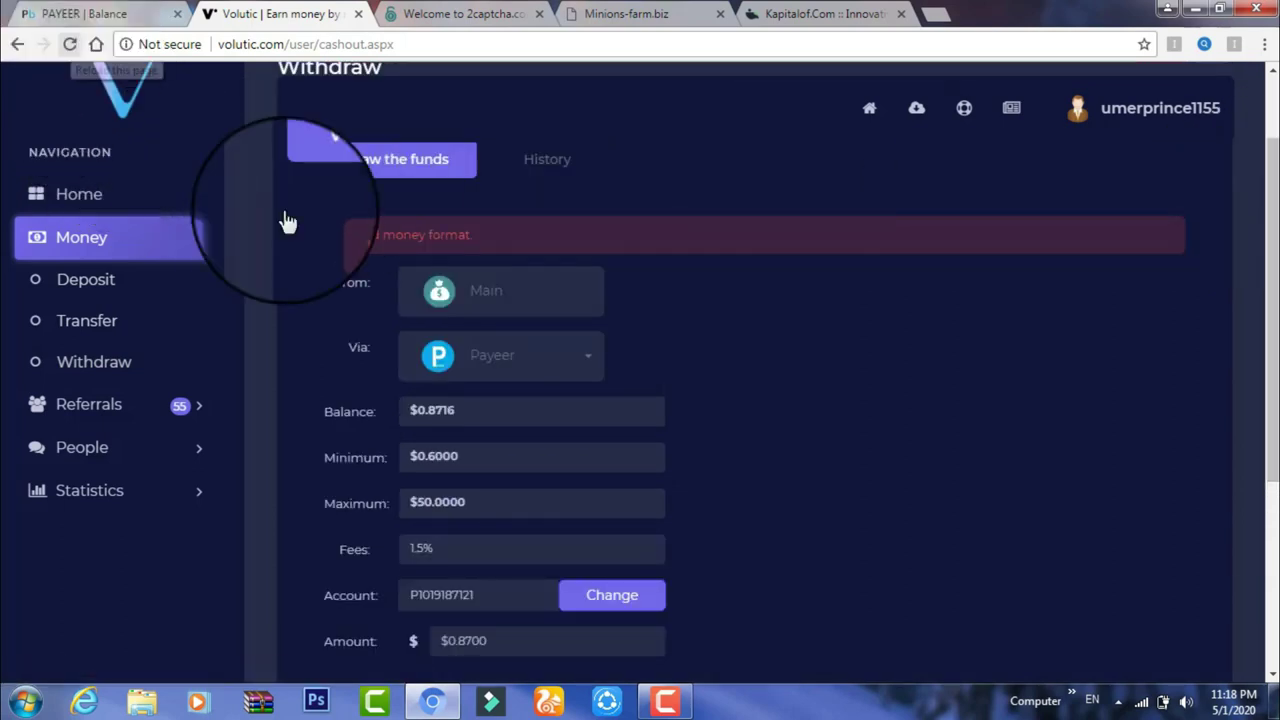
Reload, paste the balance without its $ sign as 0.8700, and confirm the withdrawal.
{"action": "key", "text": "F5"}
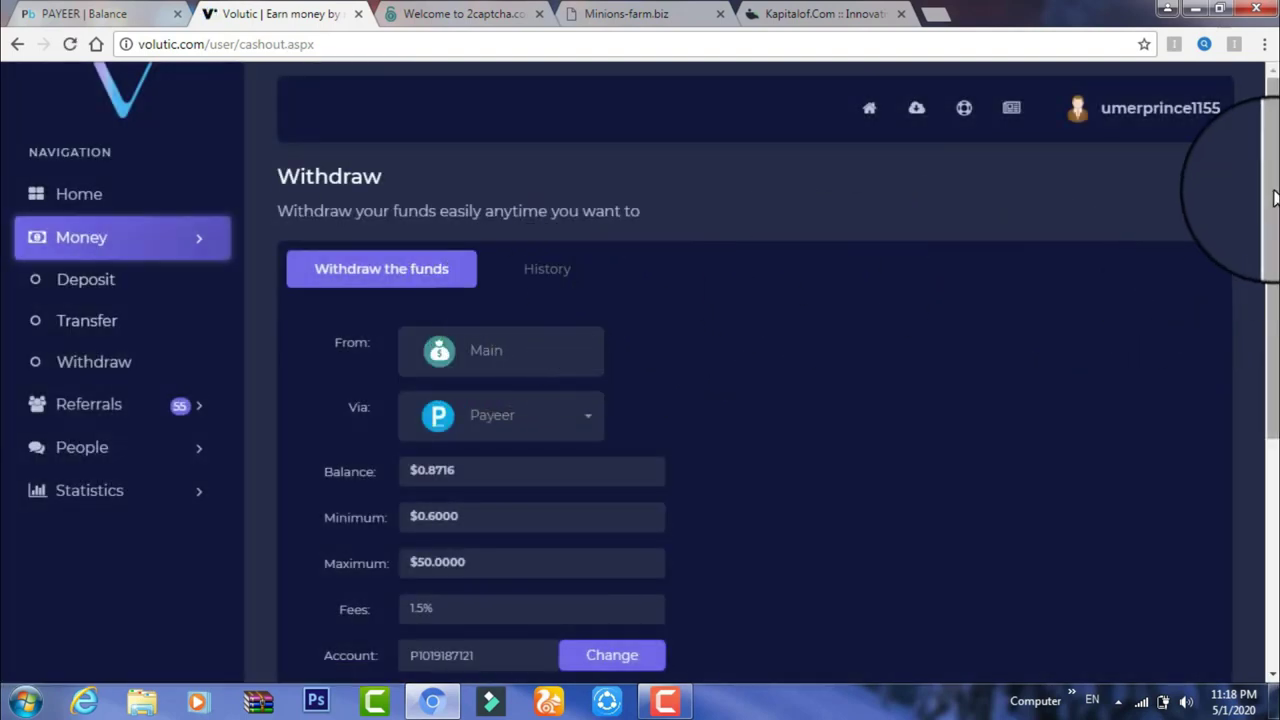
{"action": "scroll", "coordinate": [820, 445], "scroll_direction": "down", "scroll_amount": 2}
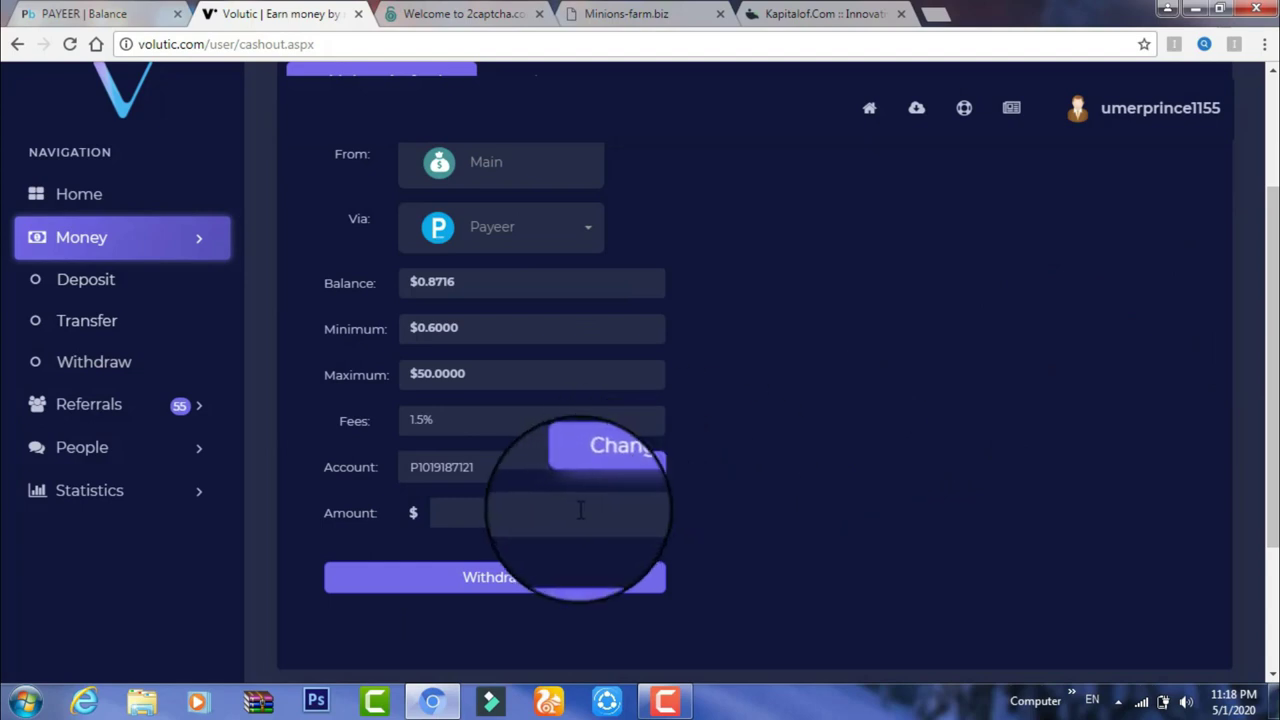
{"action": "key", "text": "ctrl+v"}
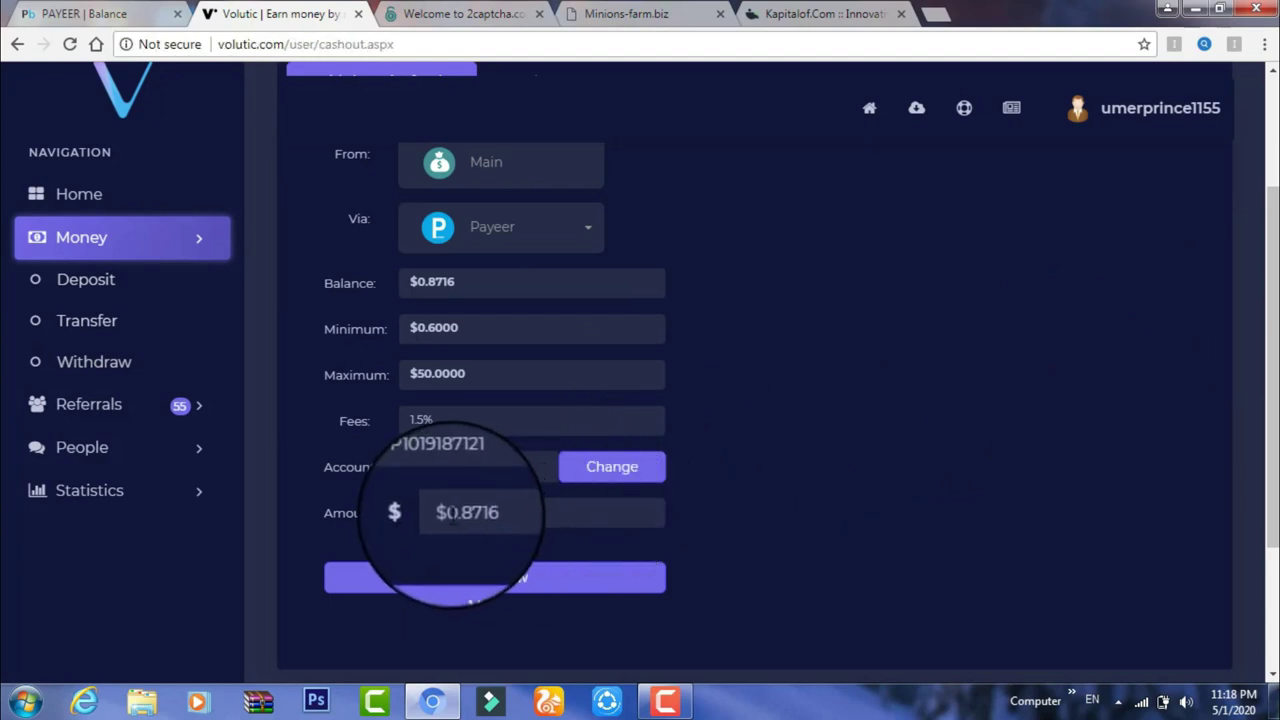
{"action": "left_click", "coordinate": [450, 515]}
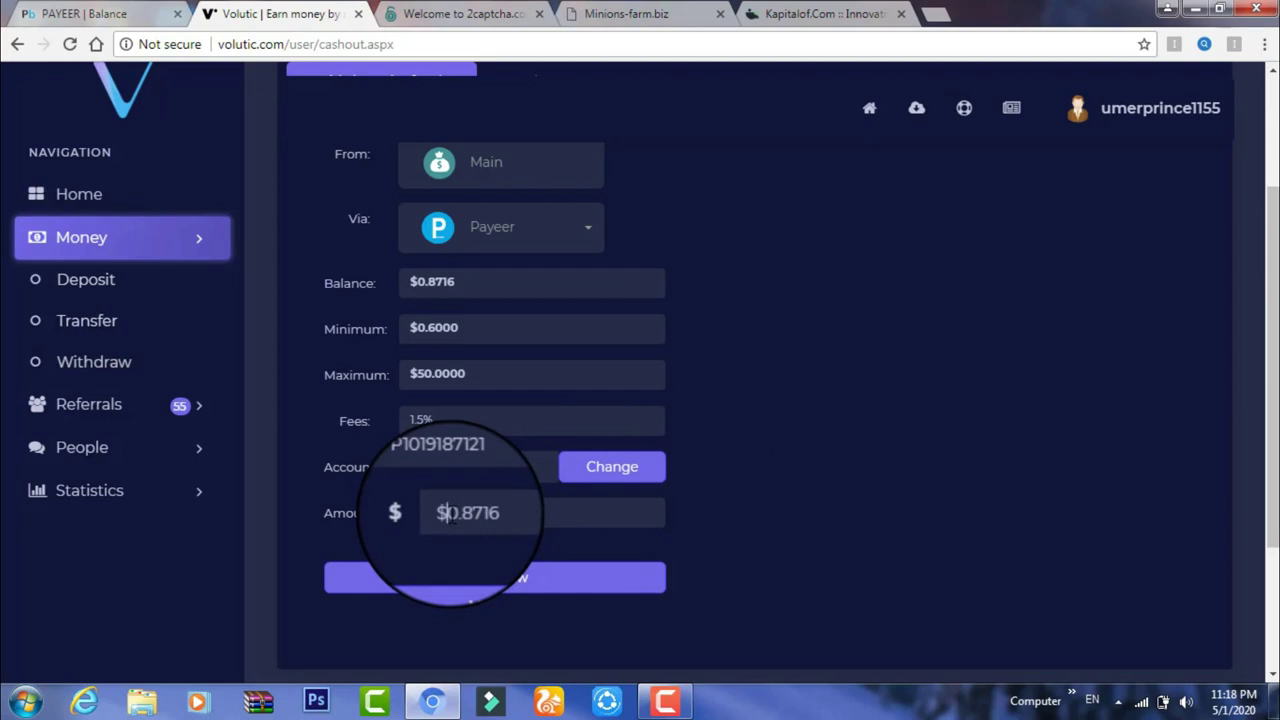
{"action": "key", "text": "BackSpace"}
{"action": "key", "text": "BackSpace"}
{"action": "key", "text": "BackSpace"}
{"action": "type", "text": "00"}
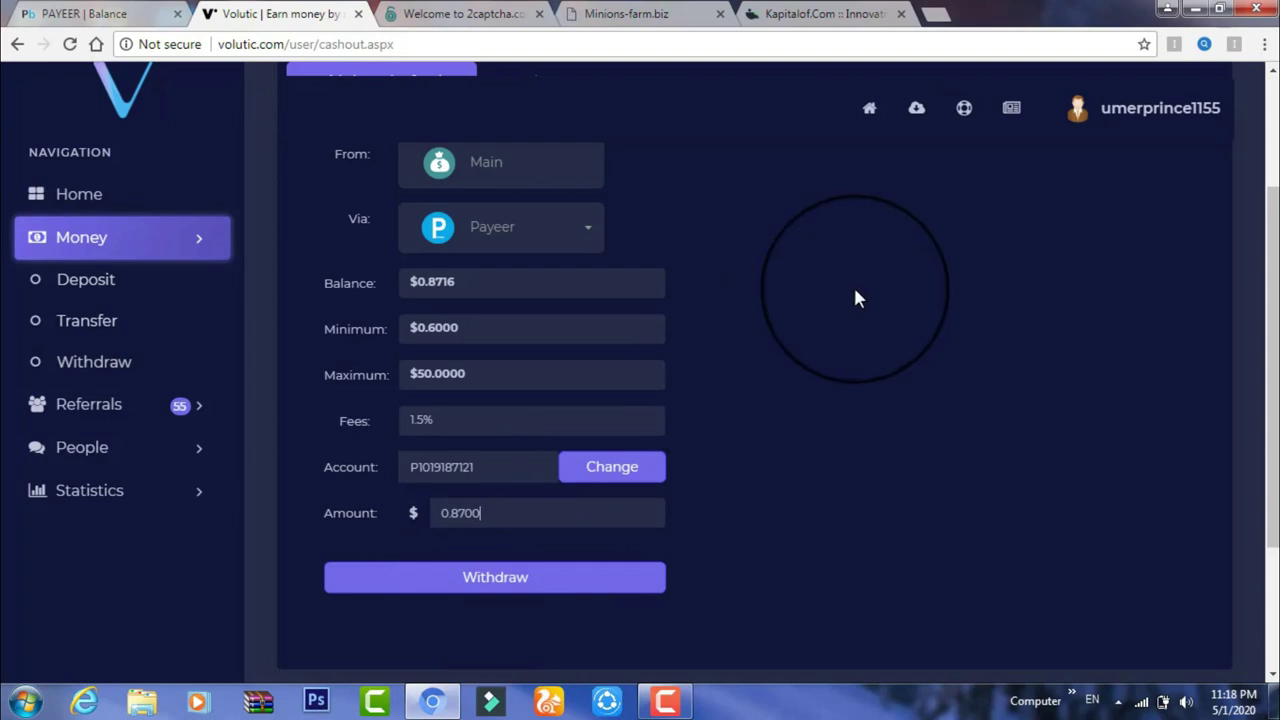
{"action": "key", "text": "Return"}
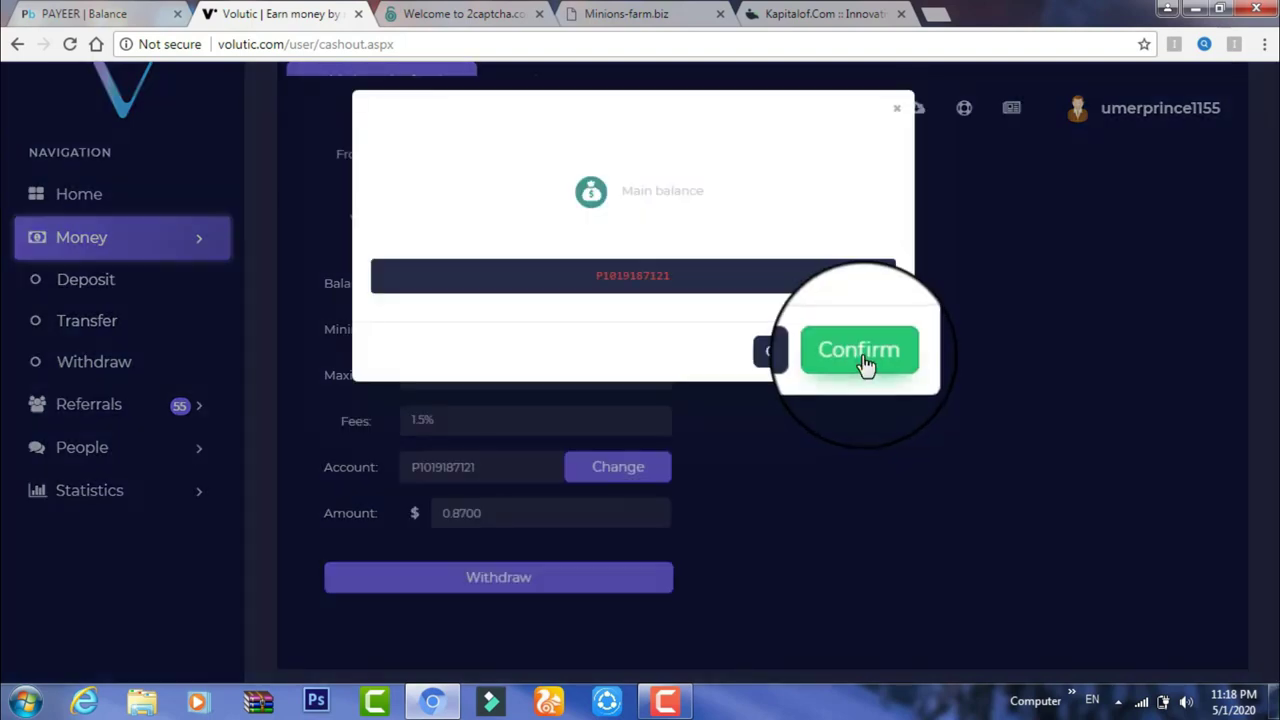
{"action": "left_click", "coordinate": [862, 355]}
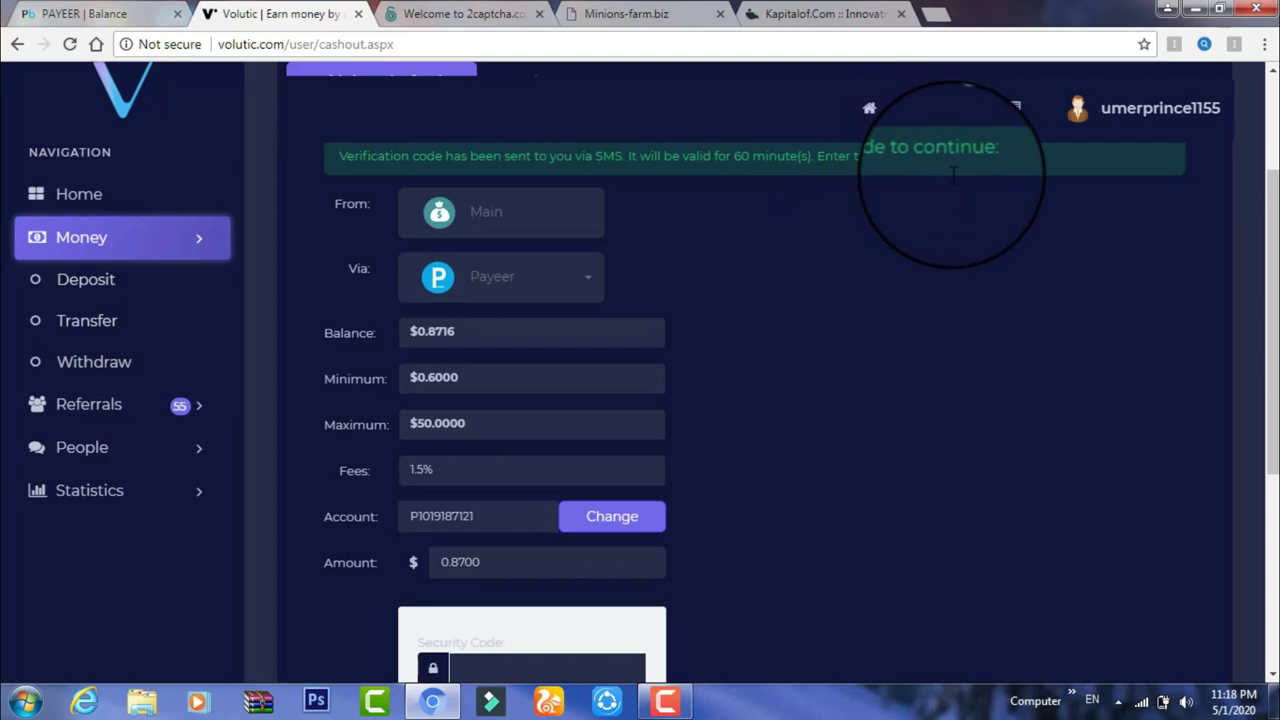
Scroll to the Security Code box, then move to the Minions-farm.biz payment page.
{"action": "left_click_drag", "start_coordinate": [1272, 170], "coordinate": [1264, 314]}
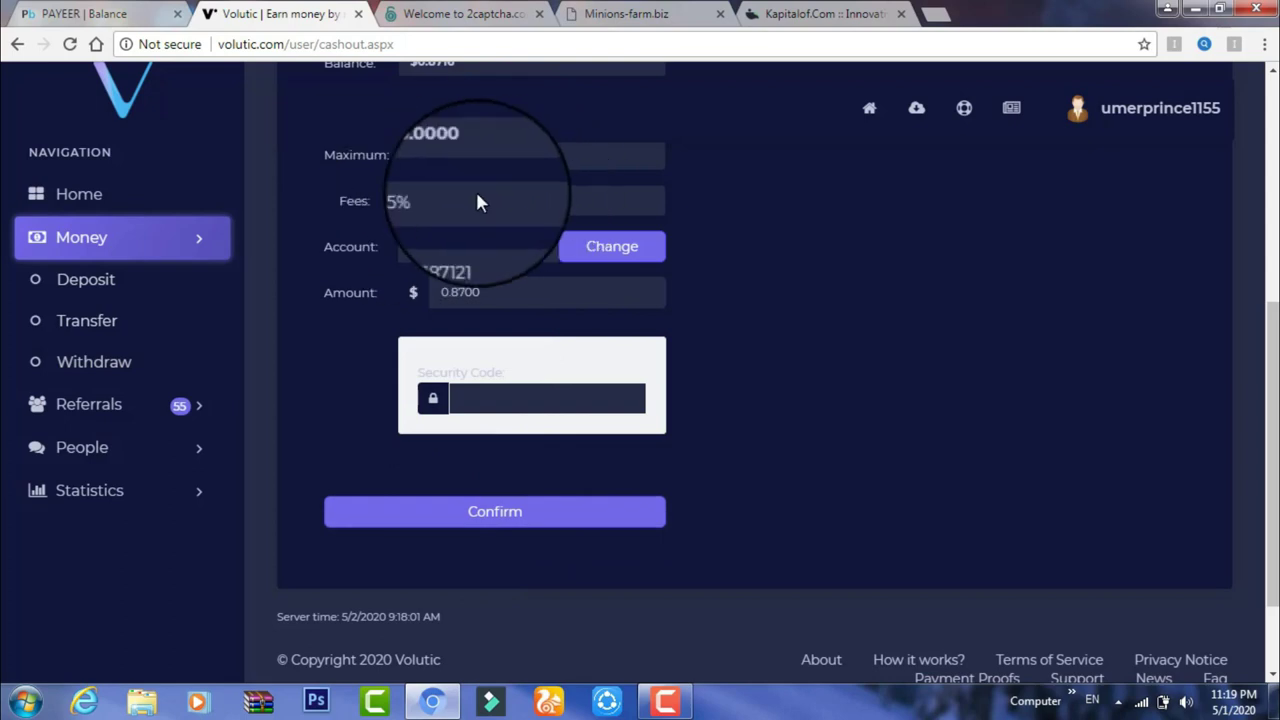
{"action": "left_click", "coordinate": [628, 14]}
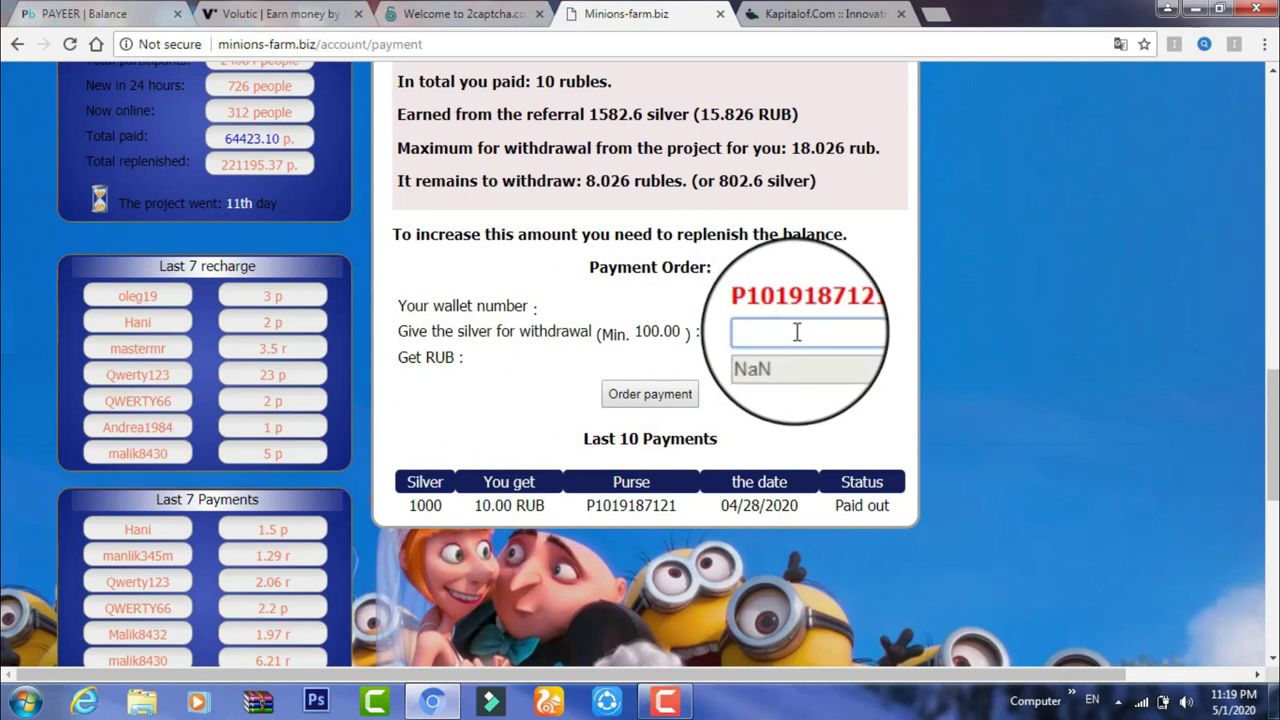
Order an 800-silver (8.00 RUB) Payeer payout on Minions-farm until it shows 'Paid out!'.
{"action": "type", "text": "800"}
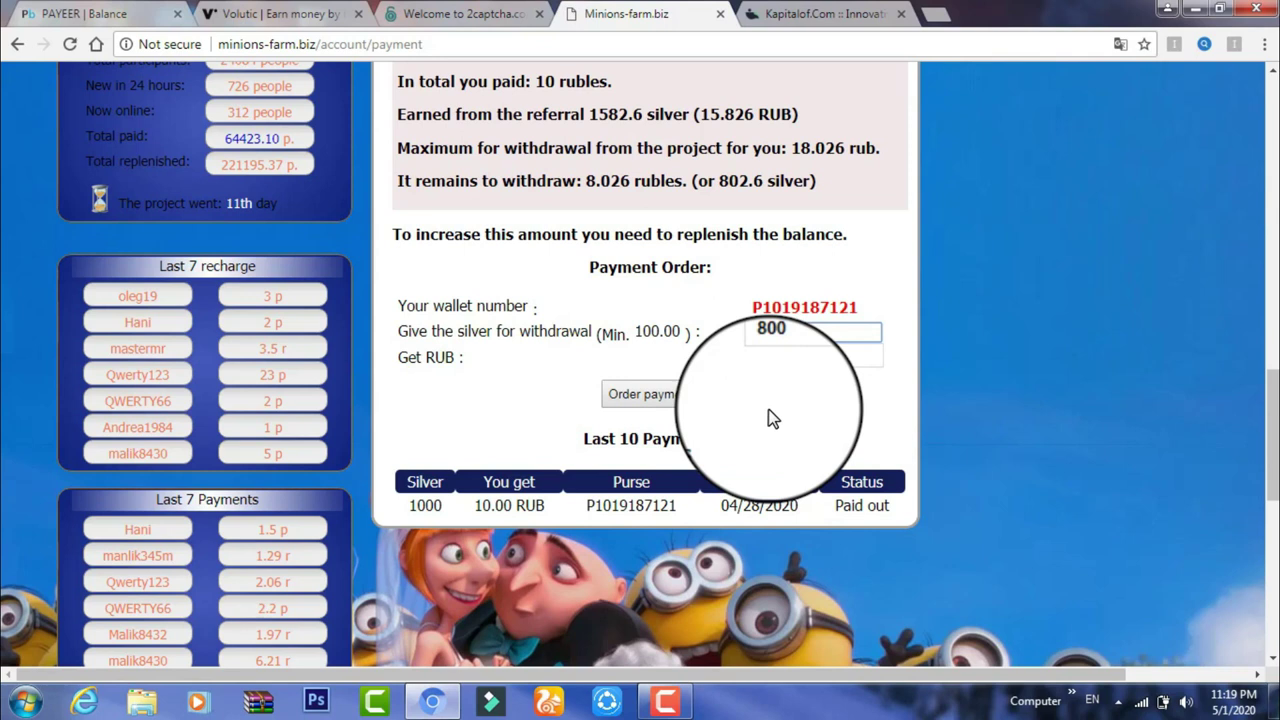
{"action": "left_click", "coordinate": [771, 410]}
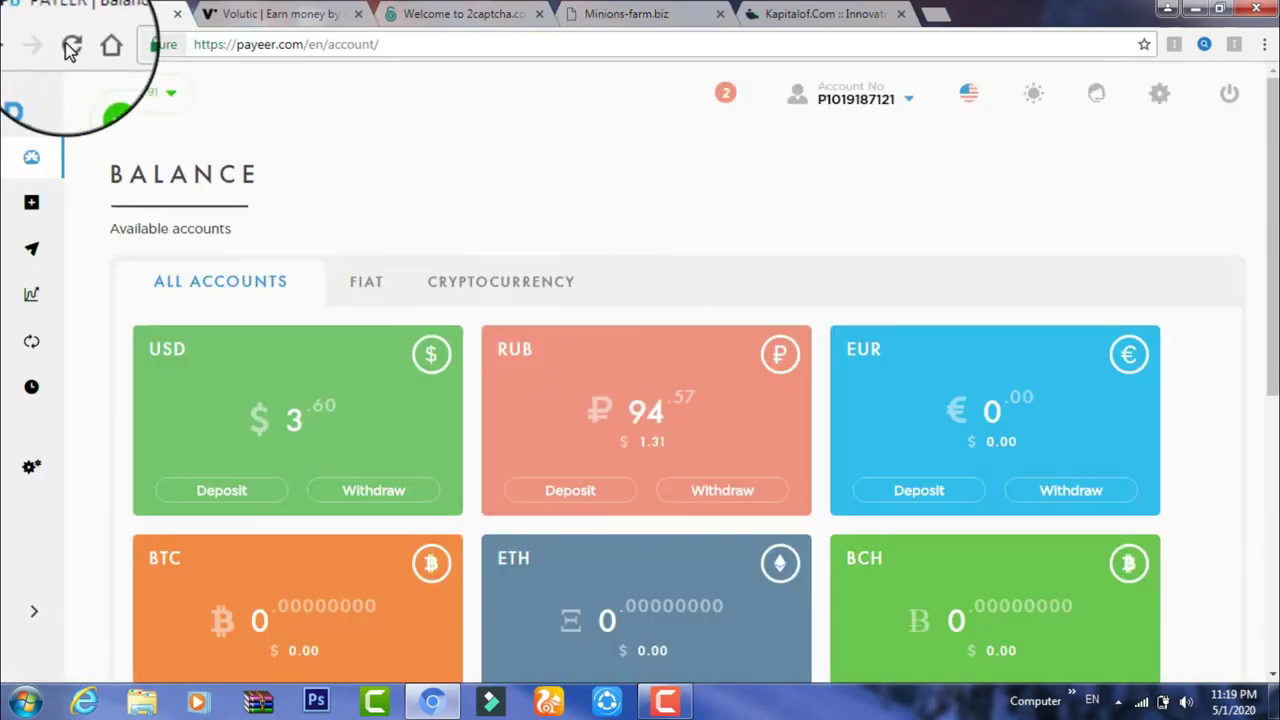
{"action": "left_click", "coordinate": [70, 47]}
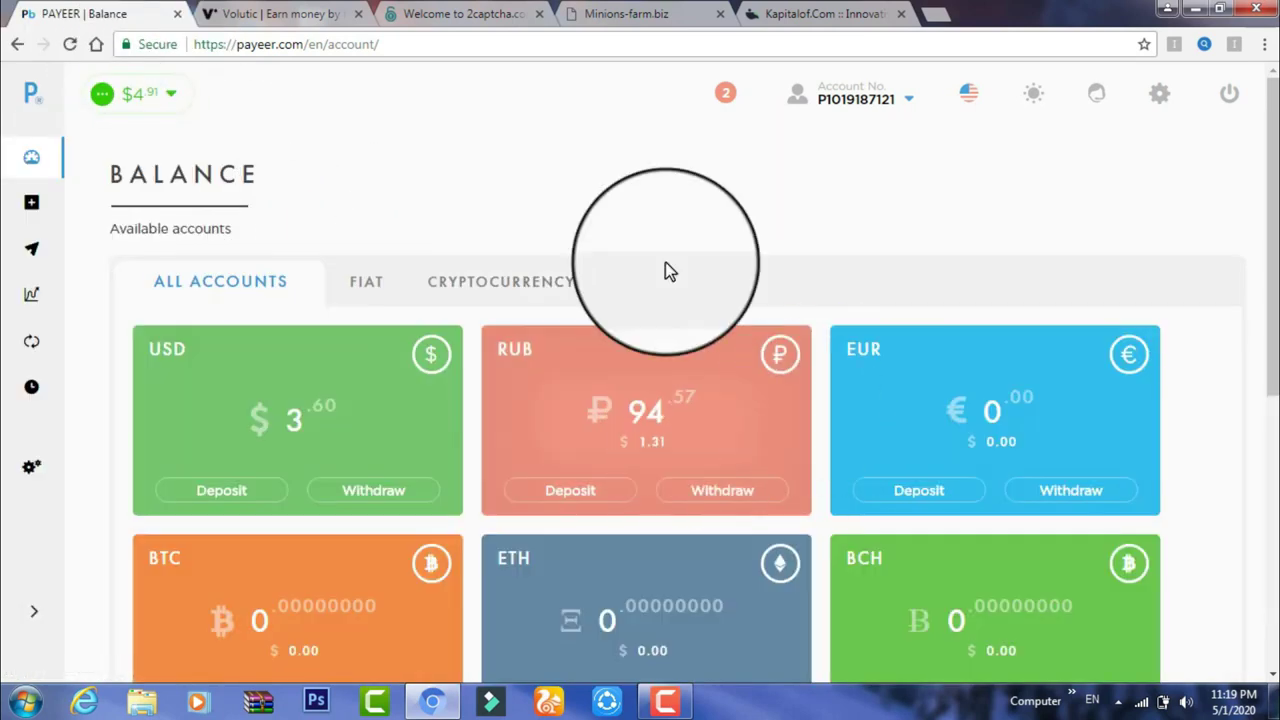
{"action": "left_click", "coordinate": [630, 12]}
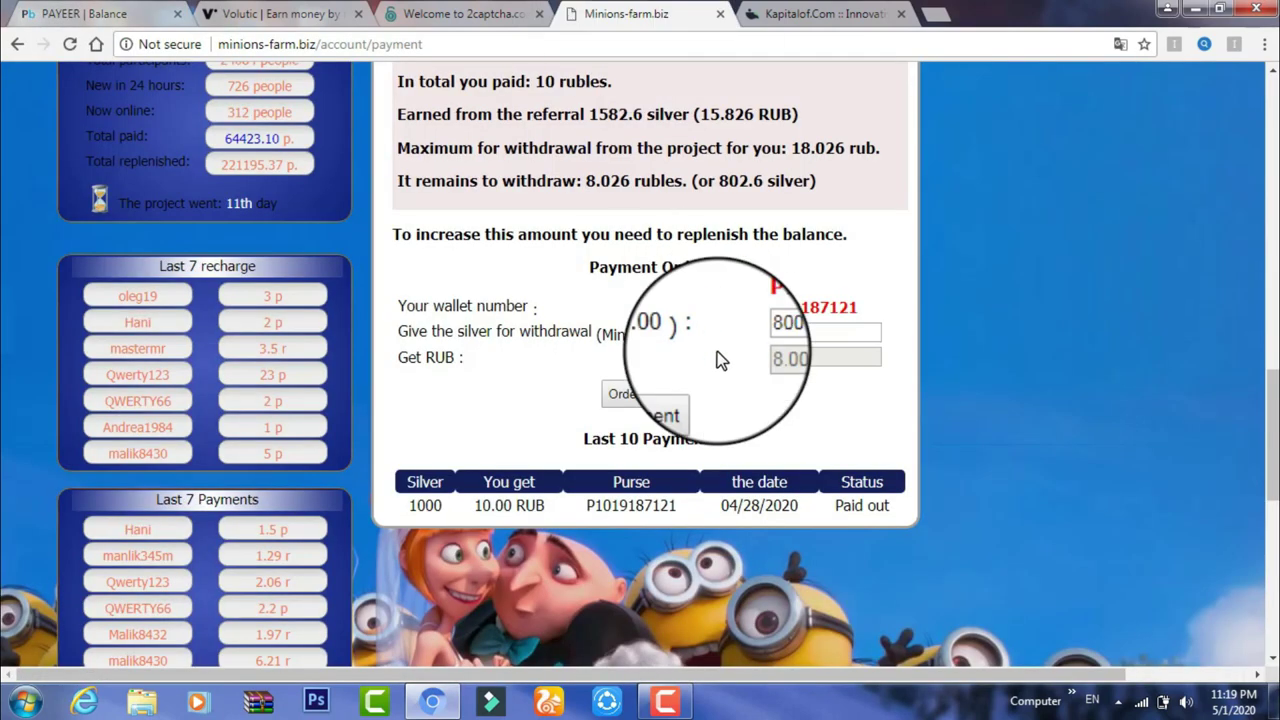
{"action": "left_click", "coordinate": [672, 396]}
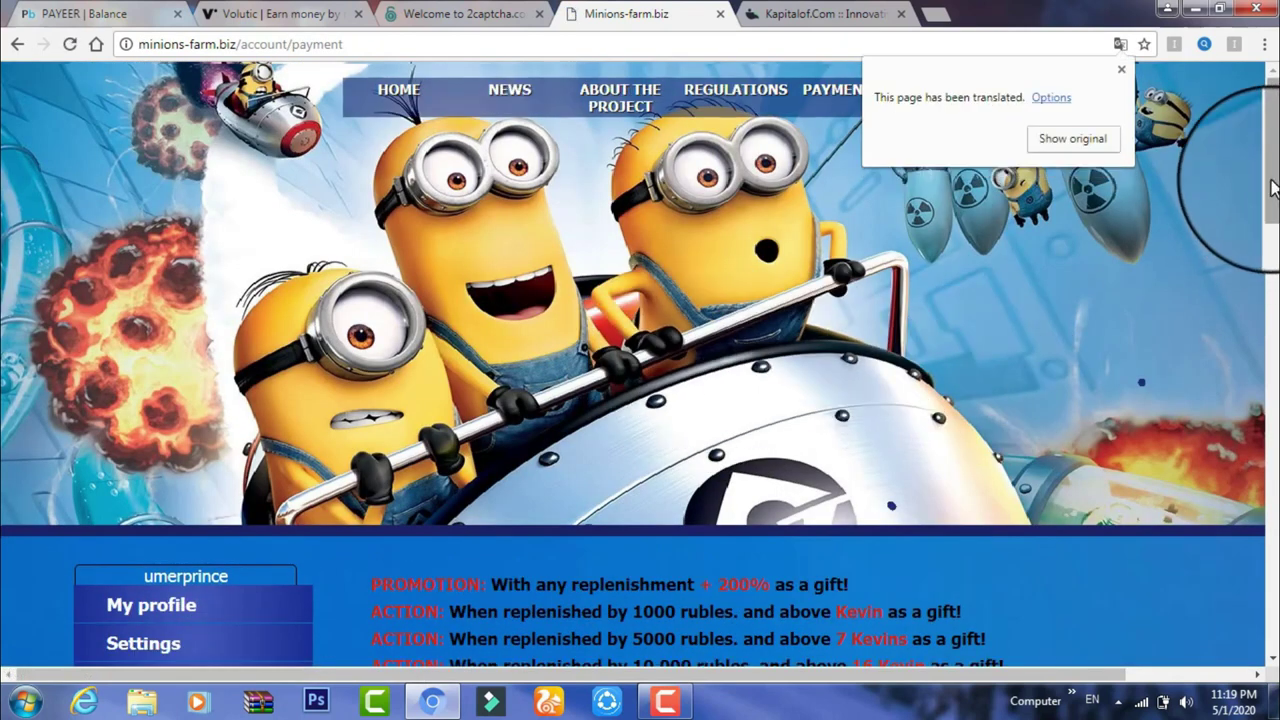
{"action": "left_click_drag", "start_coordinate": [1274, 338], "coordinate": [1274, 445]}
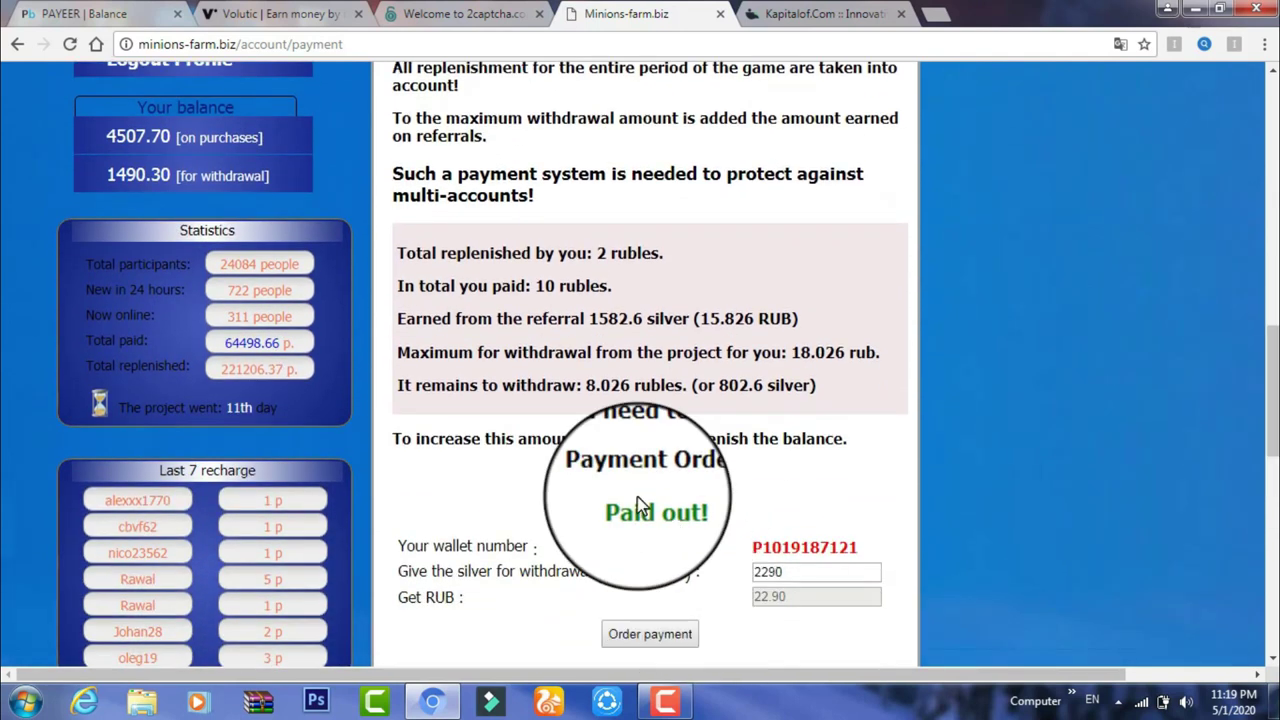
{"action": "left_click", "coordinate": [90, 14]}
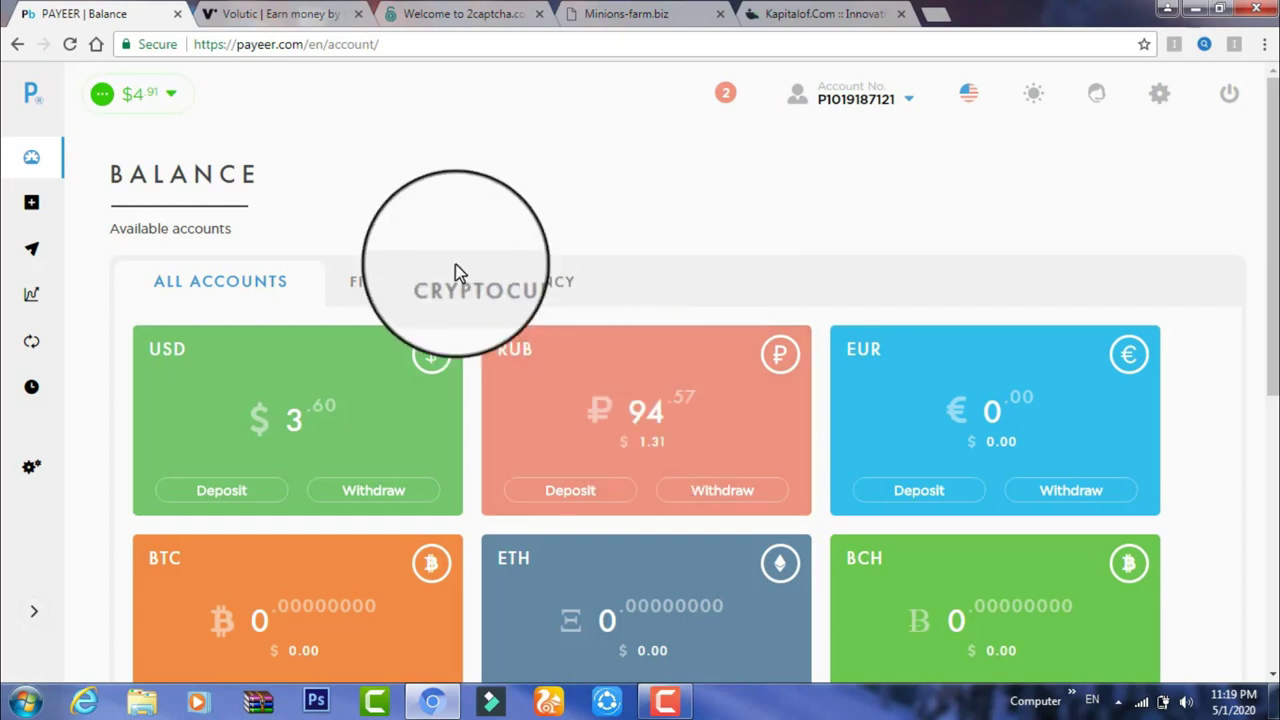
Reload Payeer to see the RUB balance at 102.49, then go to Kapitalof.
{"action": "left_click", "coordinate": [66, 46]}
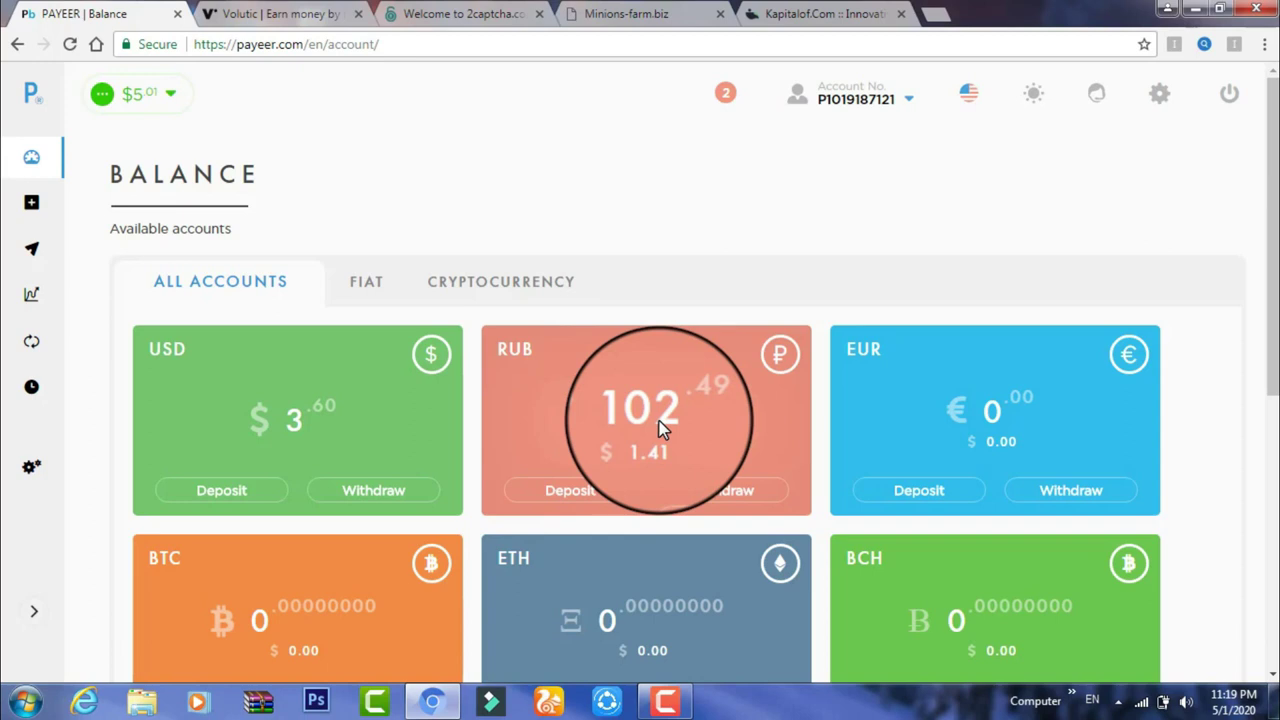
{"action": "left_click", "coordinate": [812, 14]}
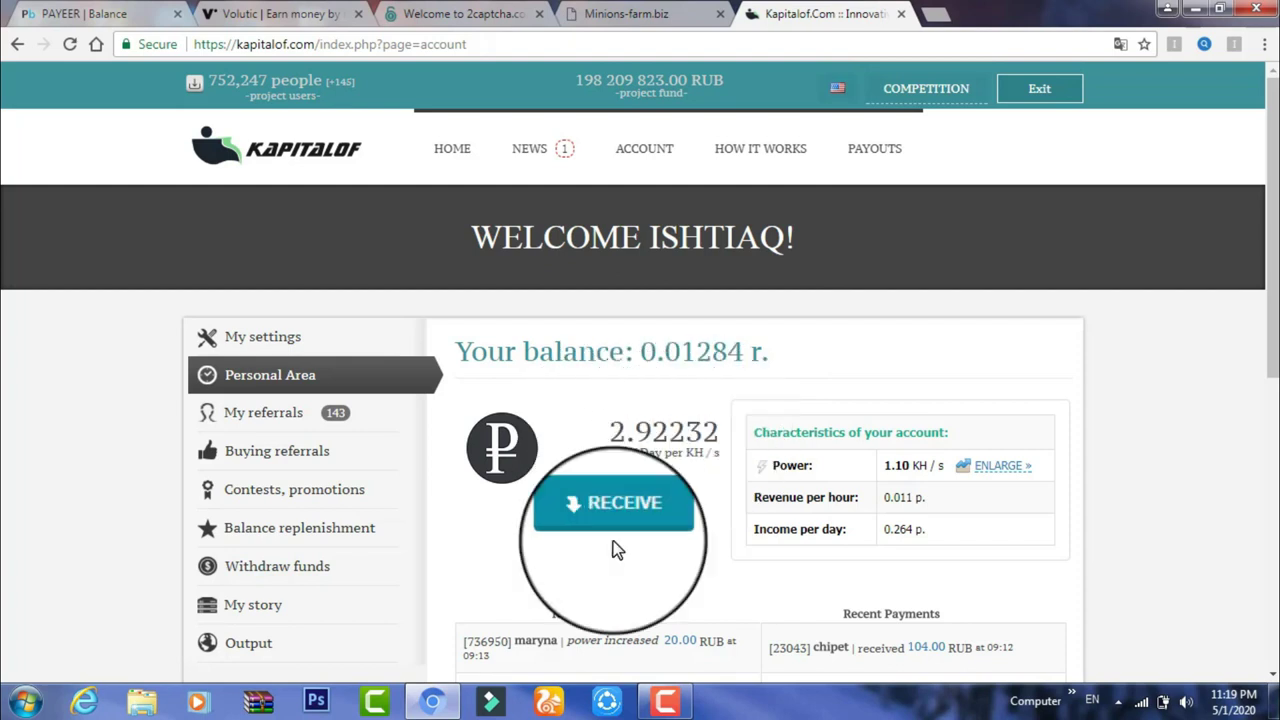
Collect Kapitalof earnings with RECEIVE and enter the withdrawal captcha digits.
{"action": "left_click", "coordinate": [596, 522]}
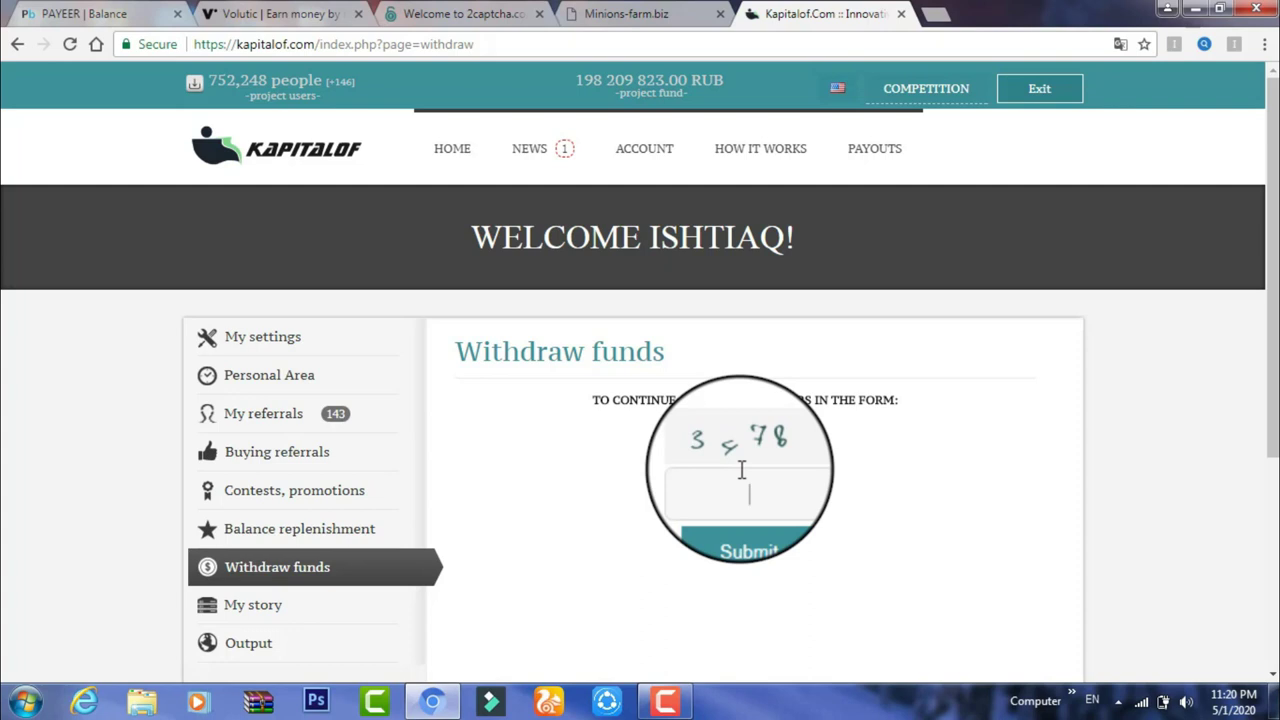
{"action": "type", "text": "478"}
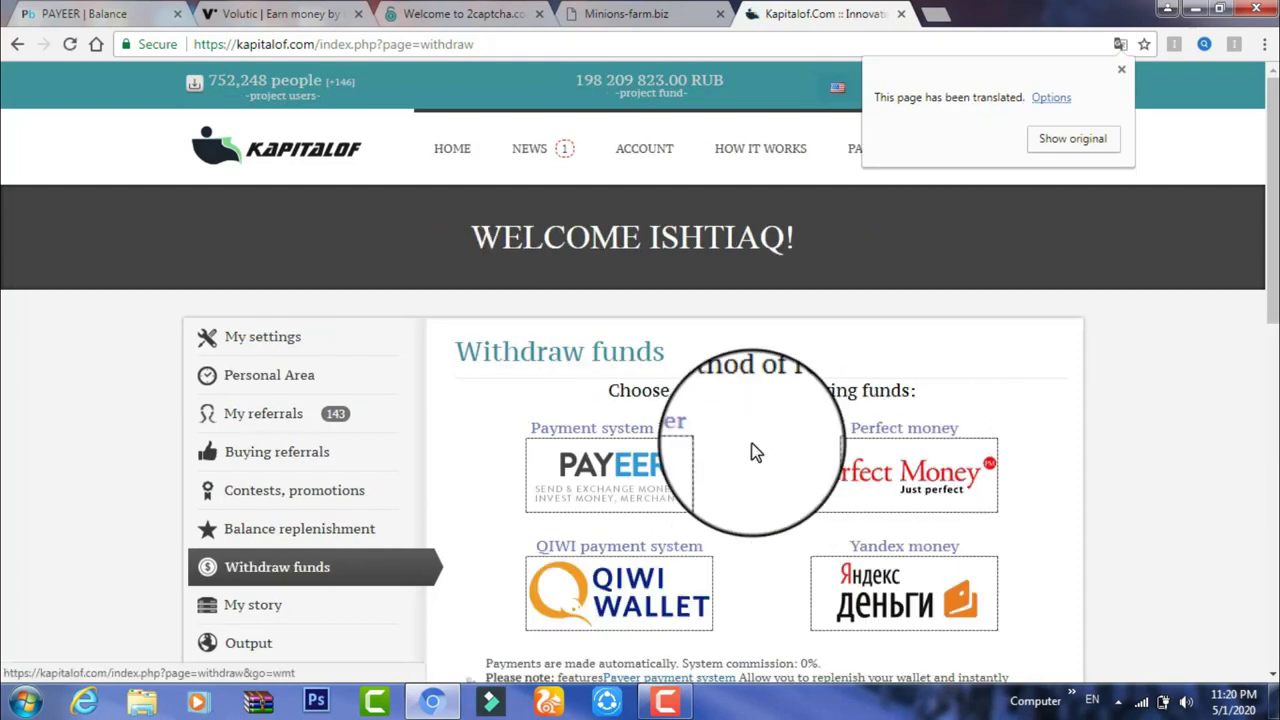
Choose Payeer in Kapitalof, set the amount to 2.90, and pay out until 'Funds paid!' appears.
{"action": "left_click", "coordinate": [595, 470]}
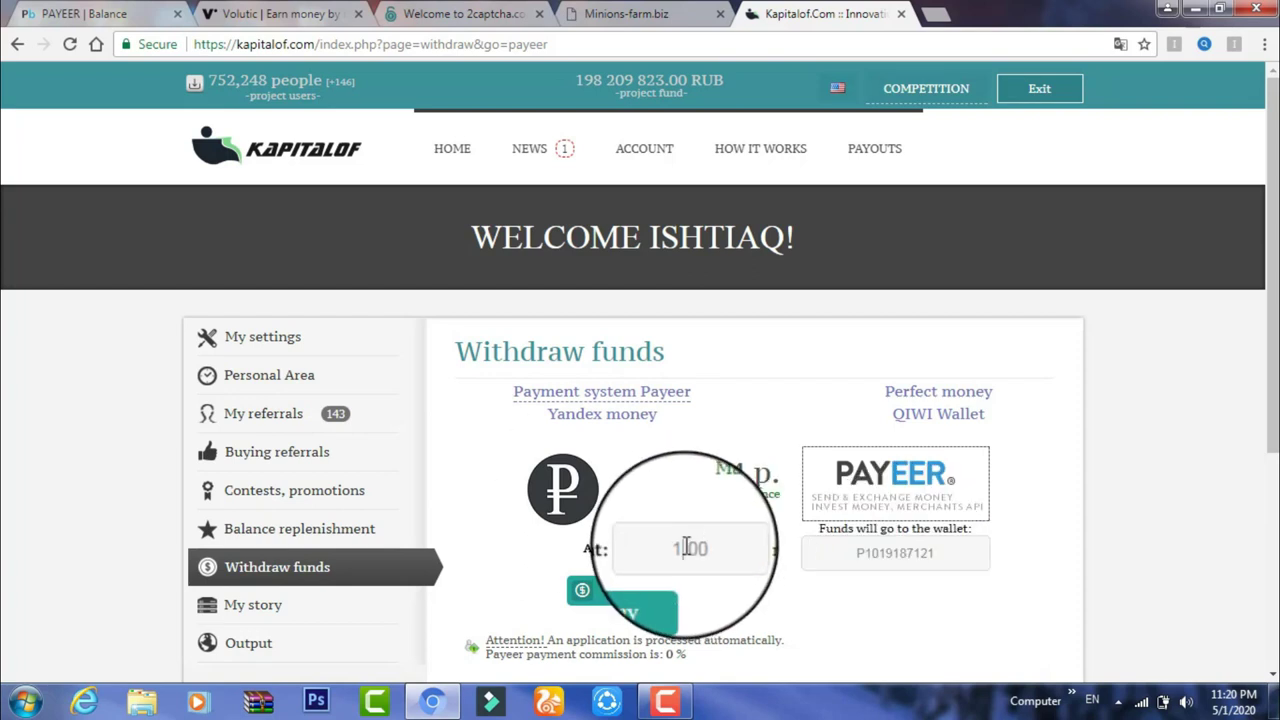
{"action": "type", "text": "2"}
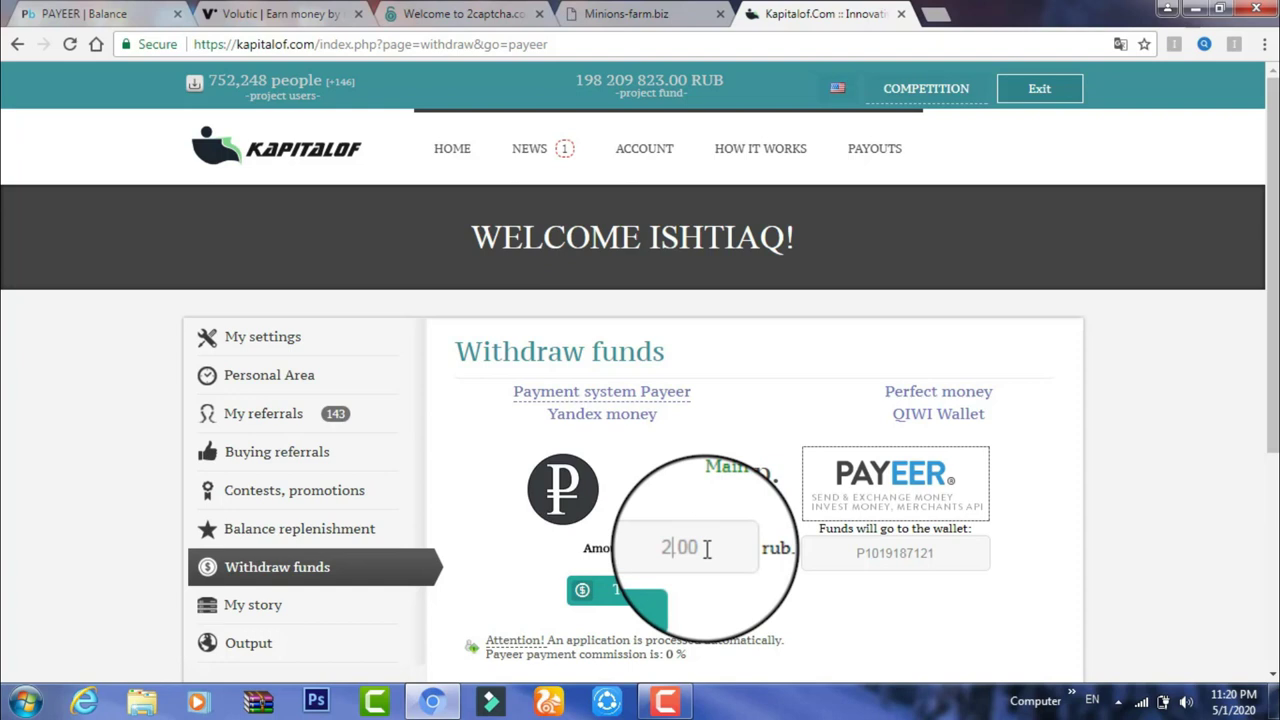
{"action": "key", "text": "Right"}
{"action": "key", "text": "Delete"}
{"action": "key", "text": "Delete"}
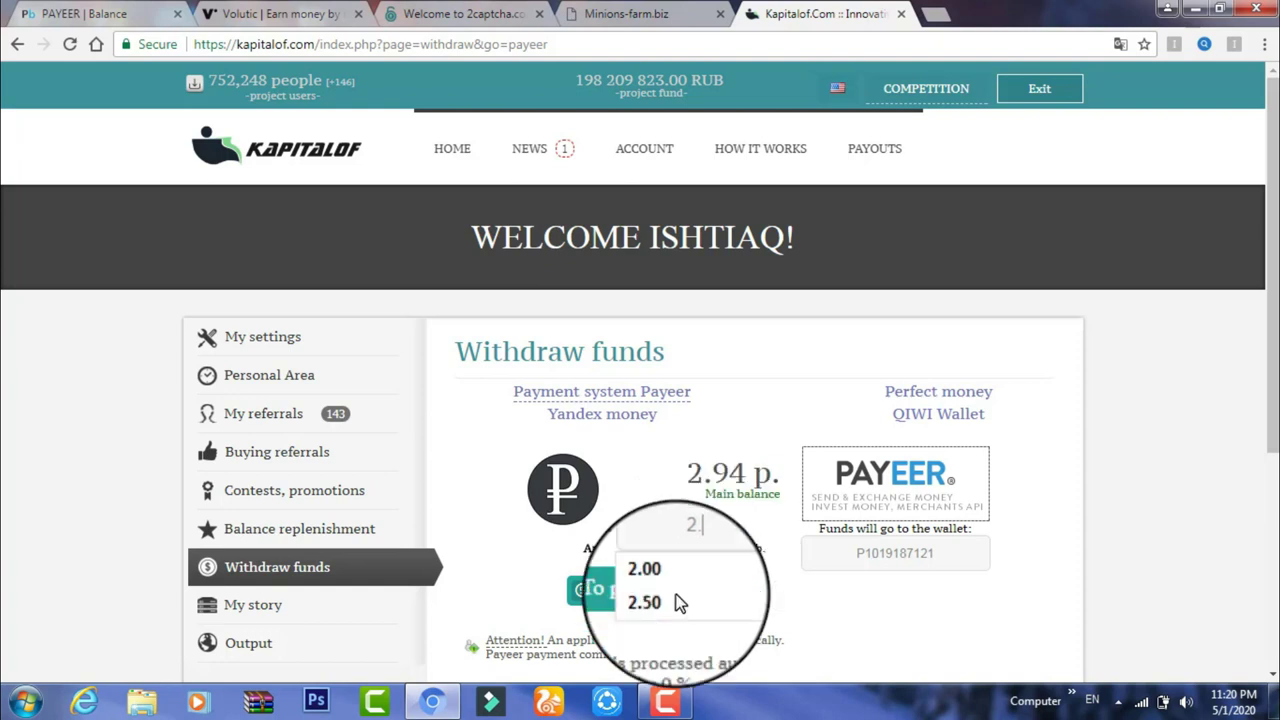
{"action": "type", "text": "90"}
{"action": "left_click", "coordinate": [645, 583]}
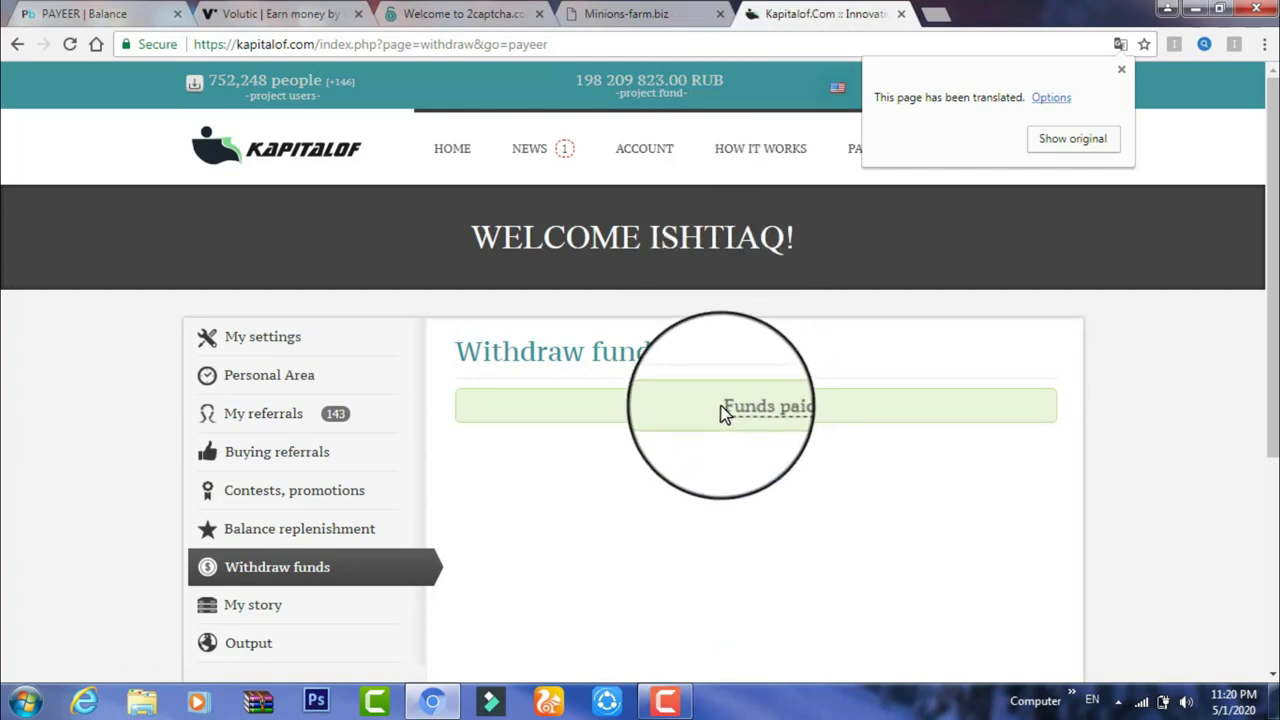
{"action": "triple_click", "coordinate": [642, 390]}
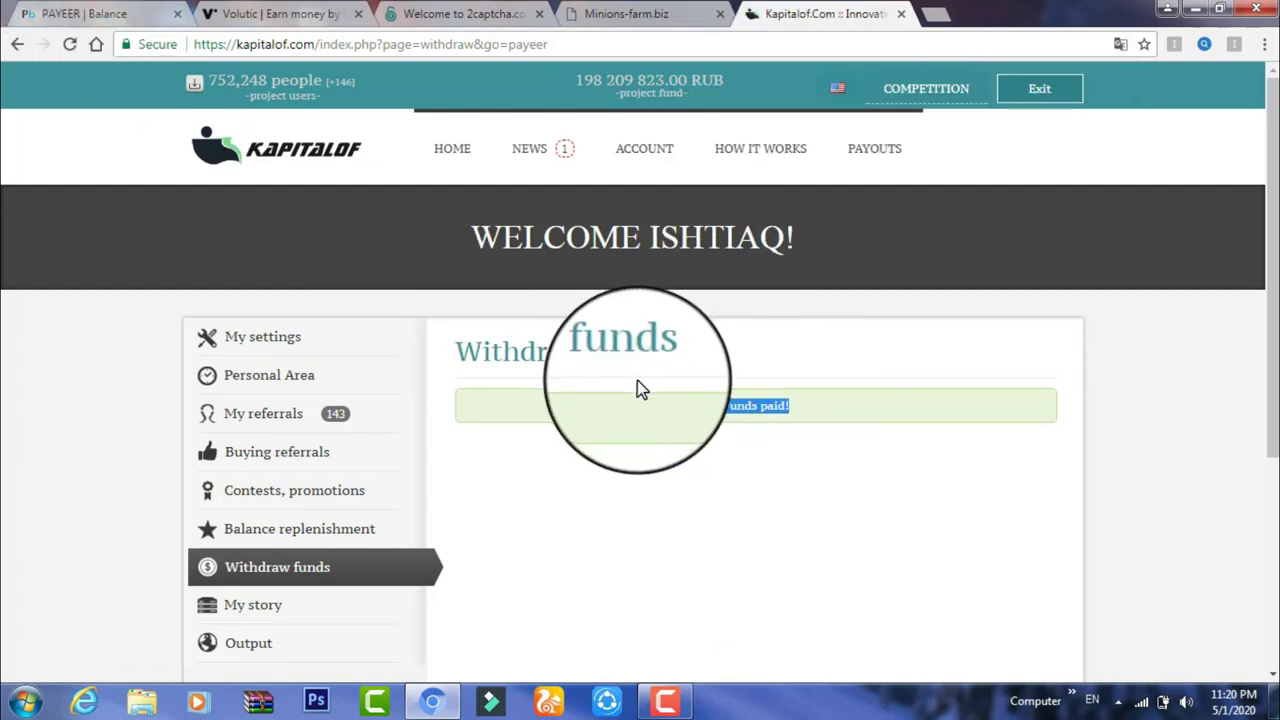
{"action": "key", "text": "ctrl+Tab"}
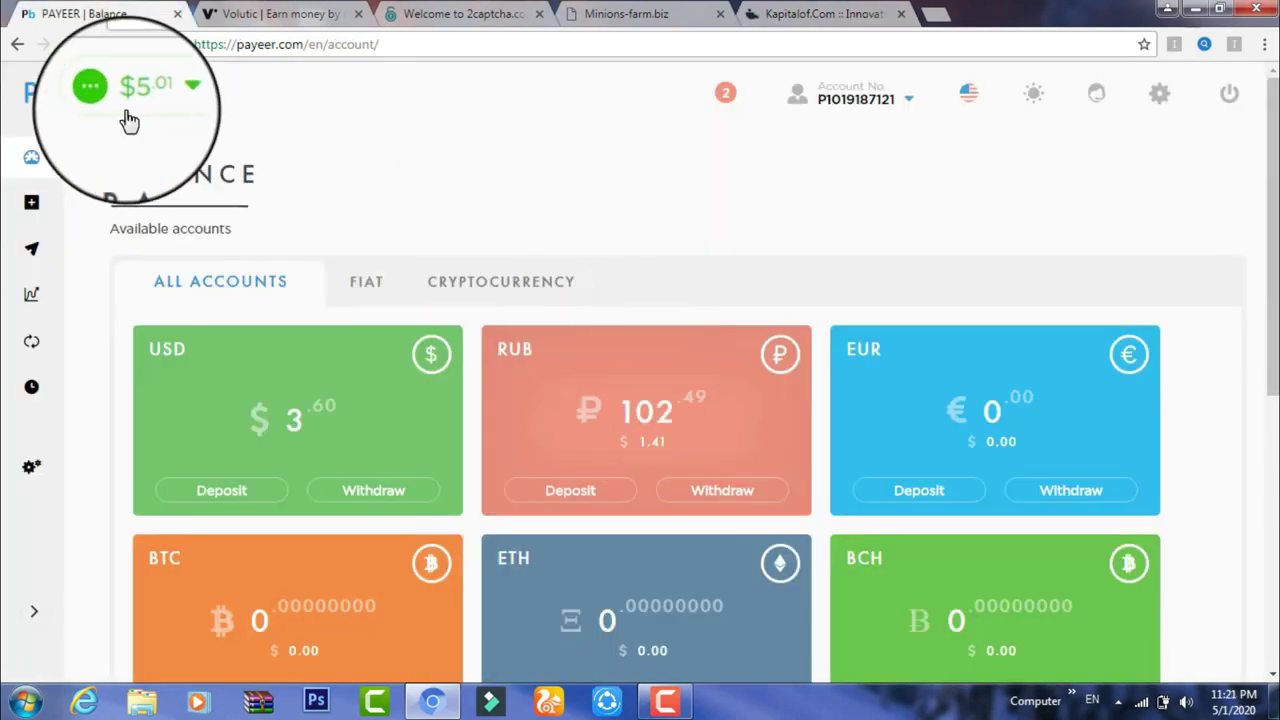
Reload Payeer to confirm the RUB account at 105.36, then open the 2Captcha dashboard.
{"action": "left_click", "coordinate": [70, 47]}
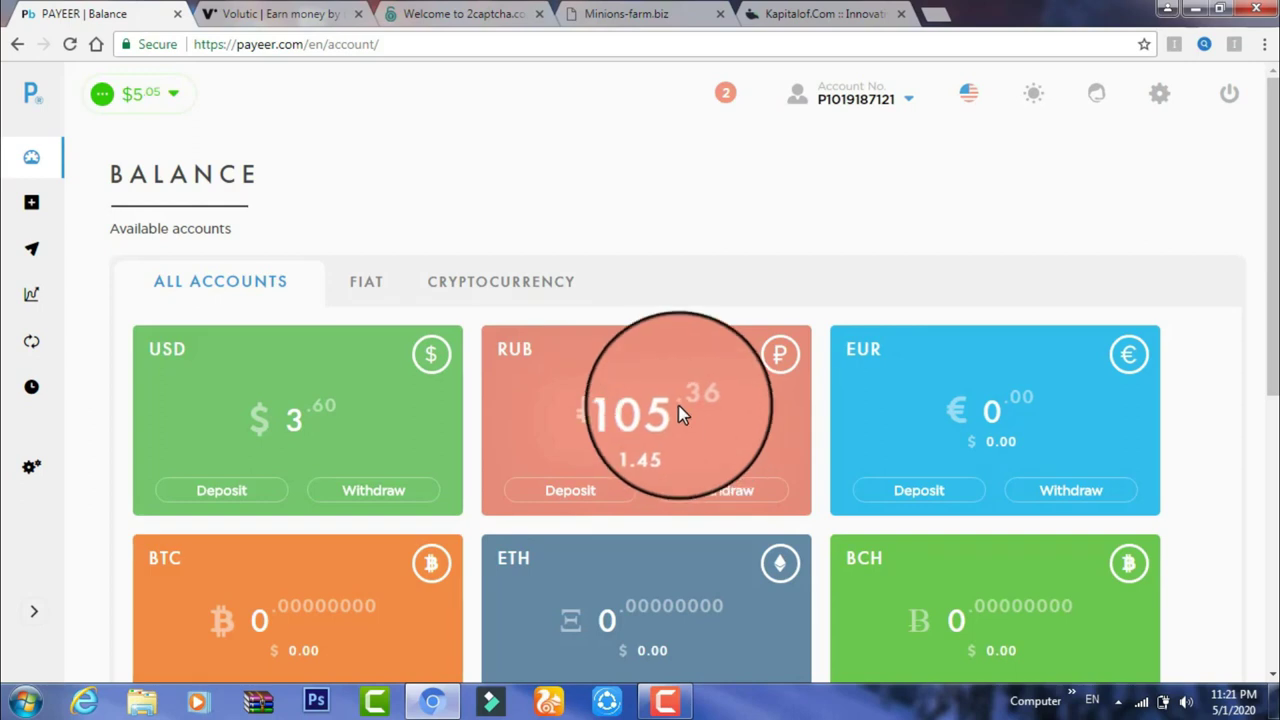
{"action": "left_click", "coordinate": [463, 14]}
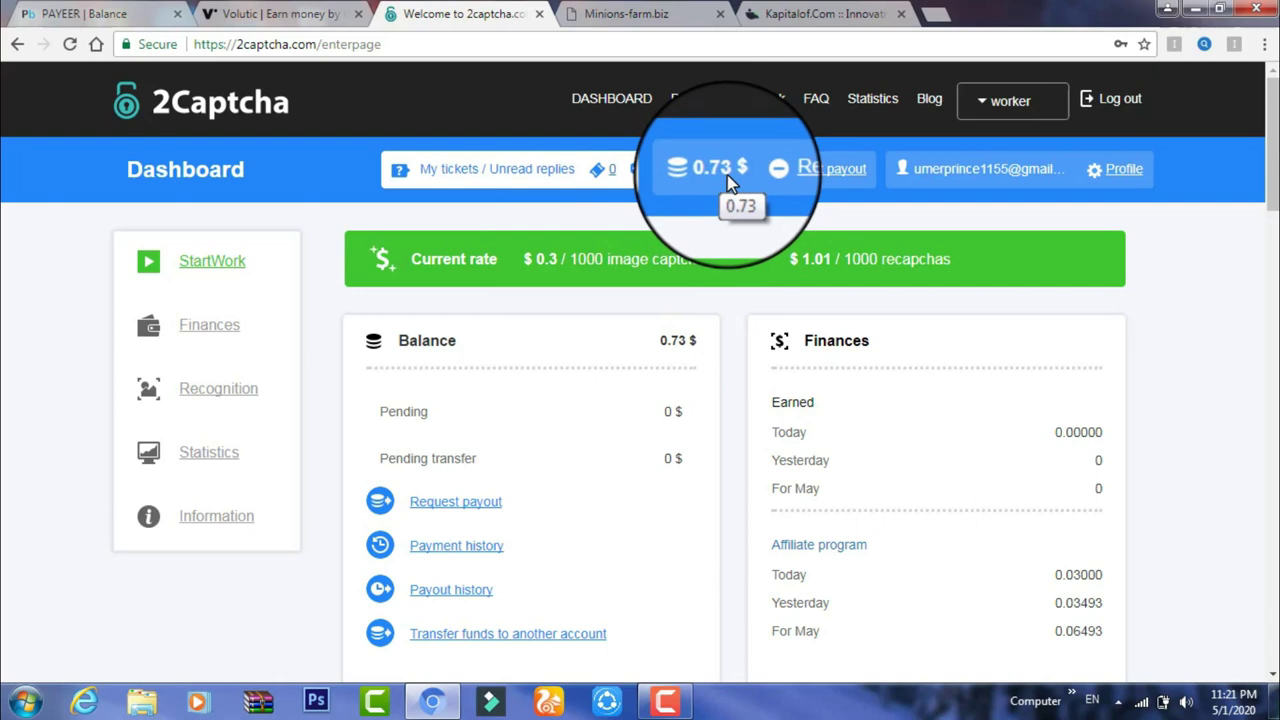
Open 2Captcha's payout request form and order amount 0, getting the 0.5 usd minimum notice.
{"action": "left_click", "coordinate": [446, 506]}
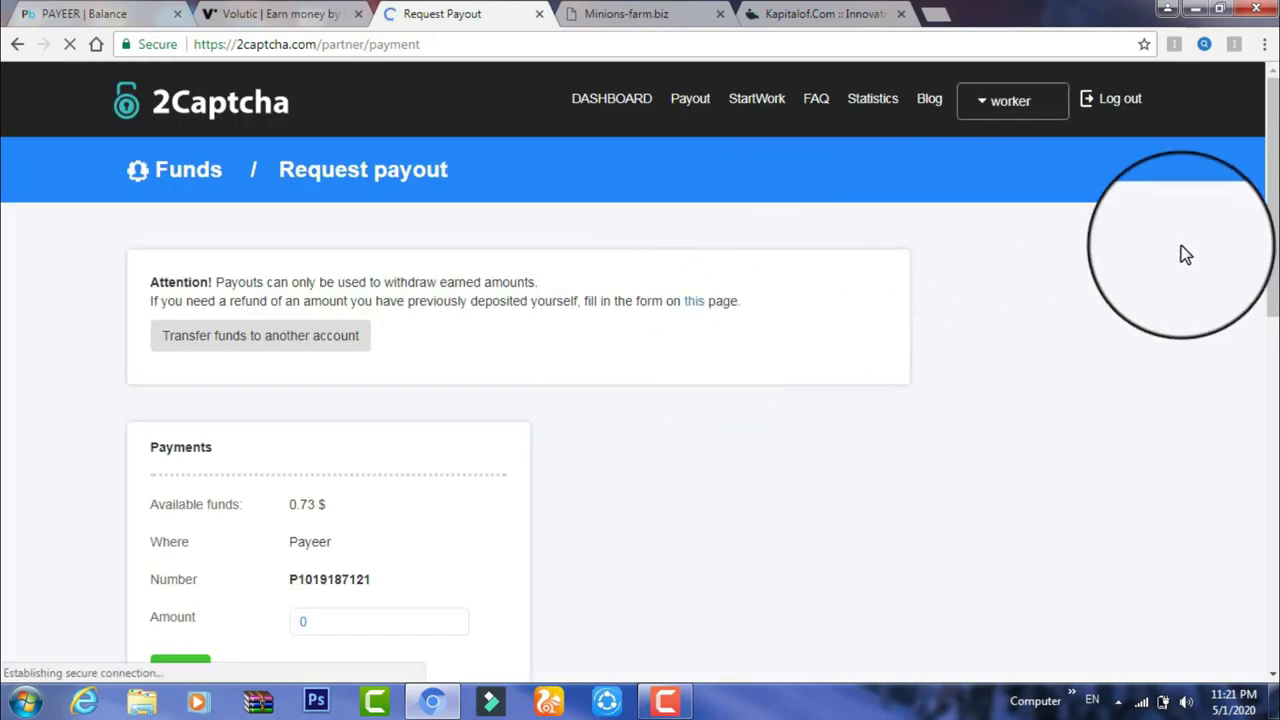
{"action": "scroll", "coordinate": [306, 349], "scroll_direction": "down", "scroll_amount": 1}
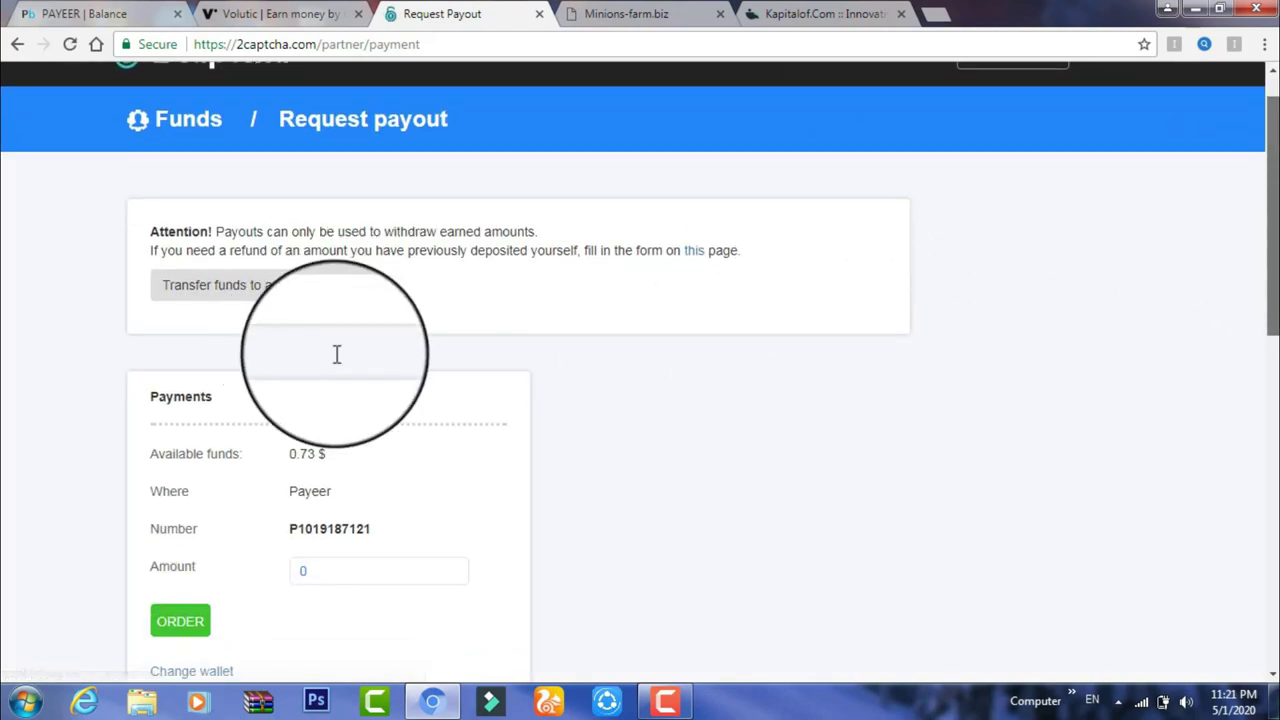
{"action": "scroll", "coordinate": [337, 354], "scroll_direction": "down", "scroll_amount": 2}
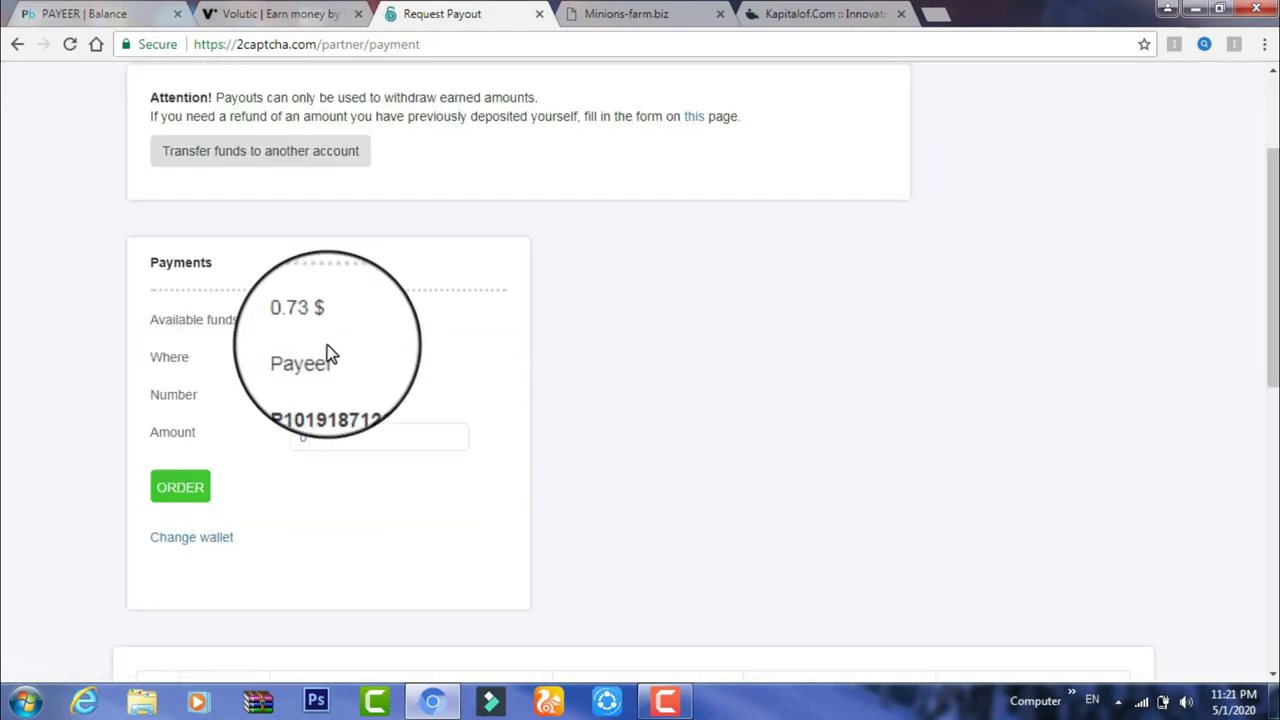
{"action": "left_click", "coordinate": [182, 494]}
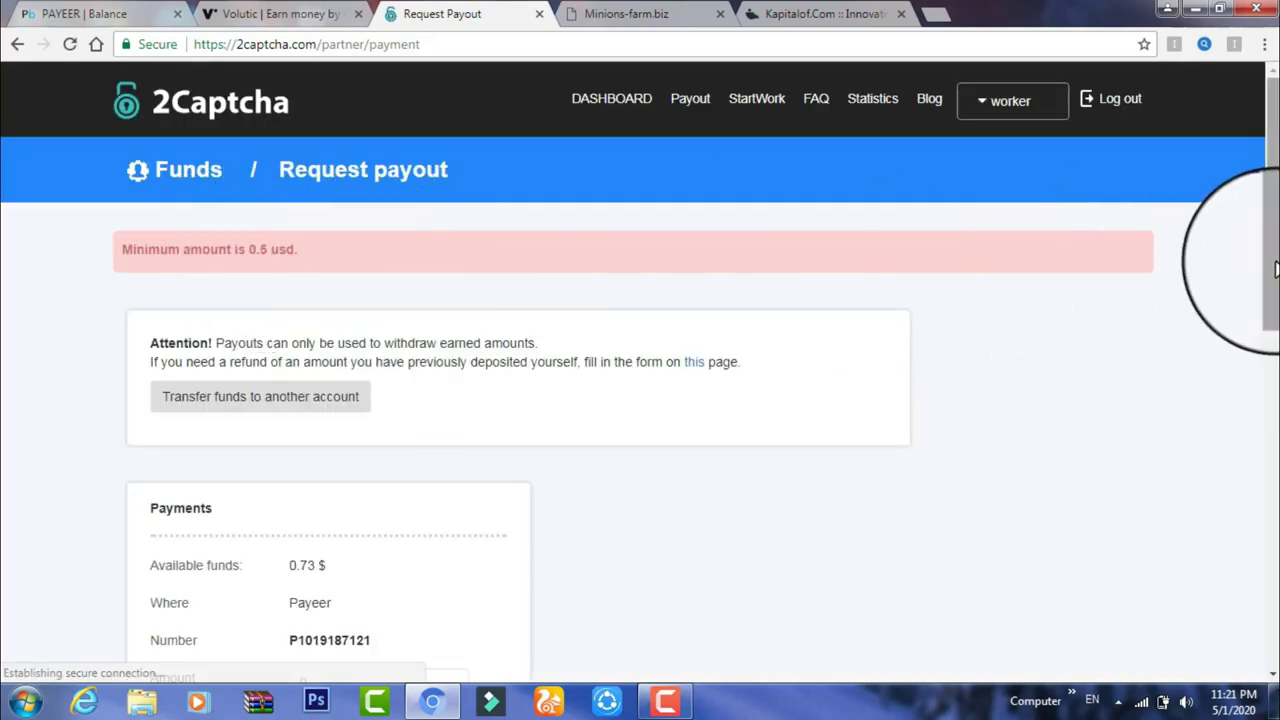
{"action": "scroll", "coordinate": [677, 406], "scroll_direction": "down", "scroll_amount": 3}
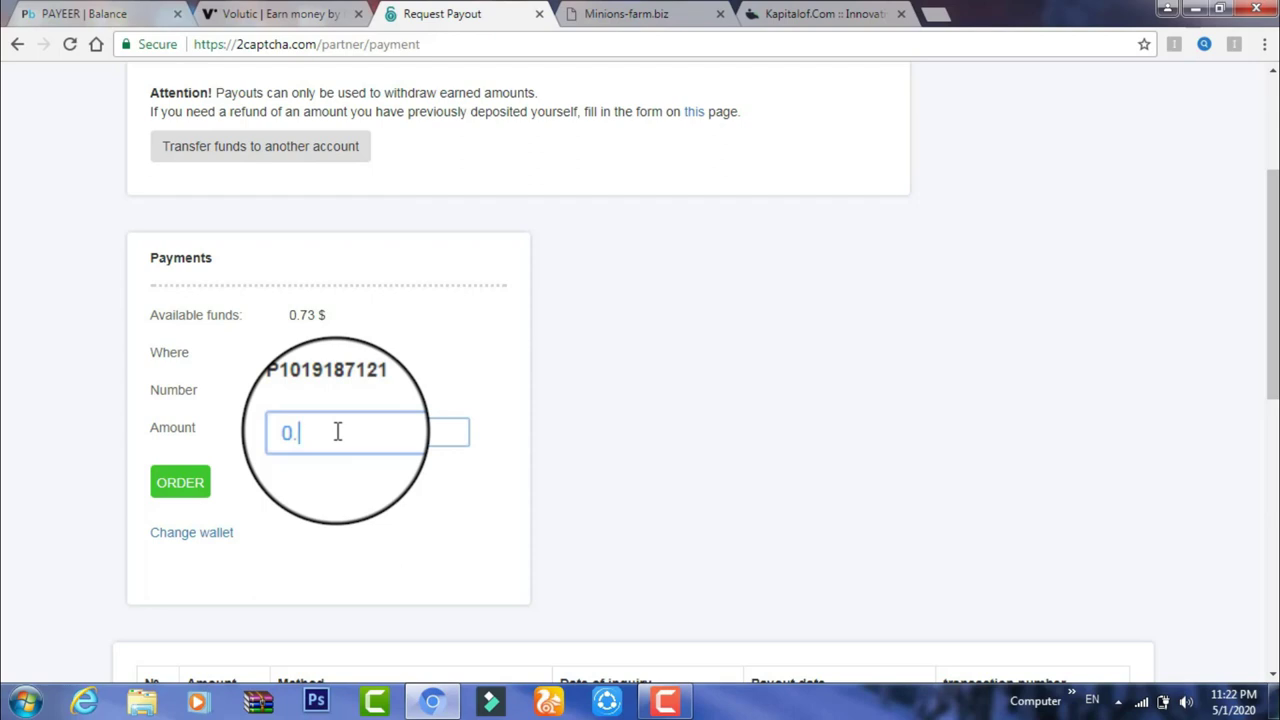
Order a 0.73 $ payout to Payeer, then close the Minions-farm and Kapitalof tabs.
{"action": "type", "text": "73"}
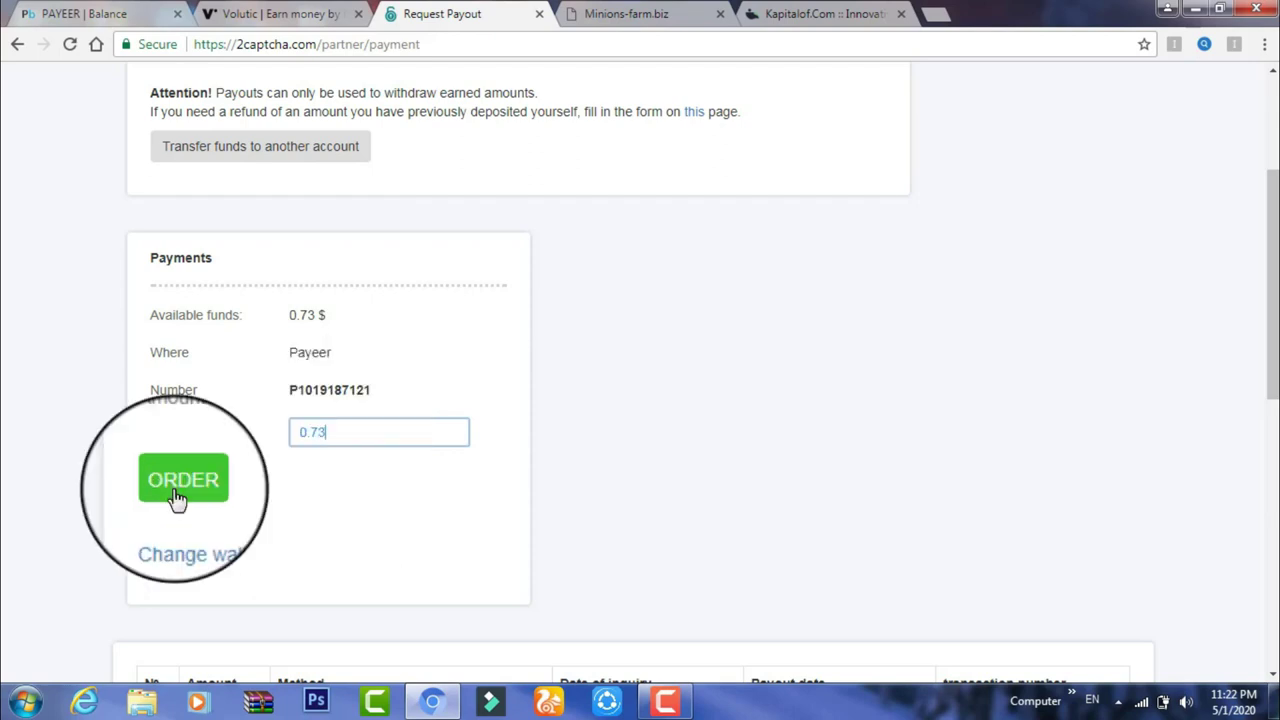
{"action": "left_click", "coordinate": [176, 492]}
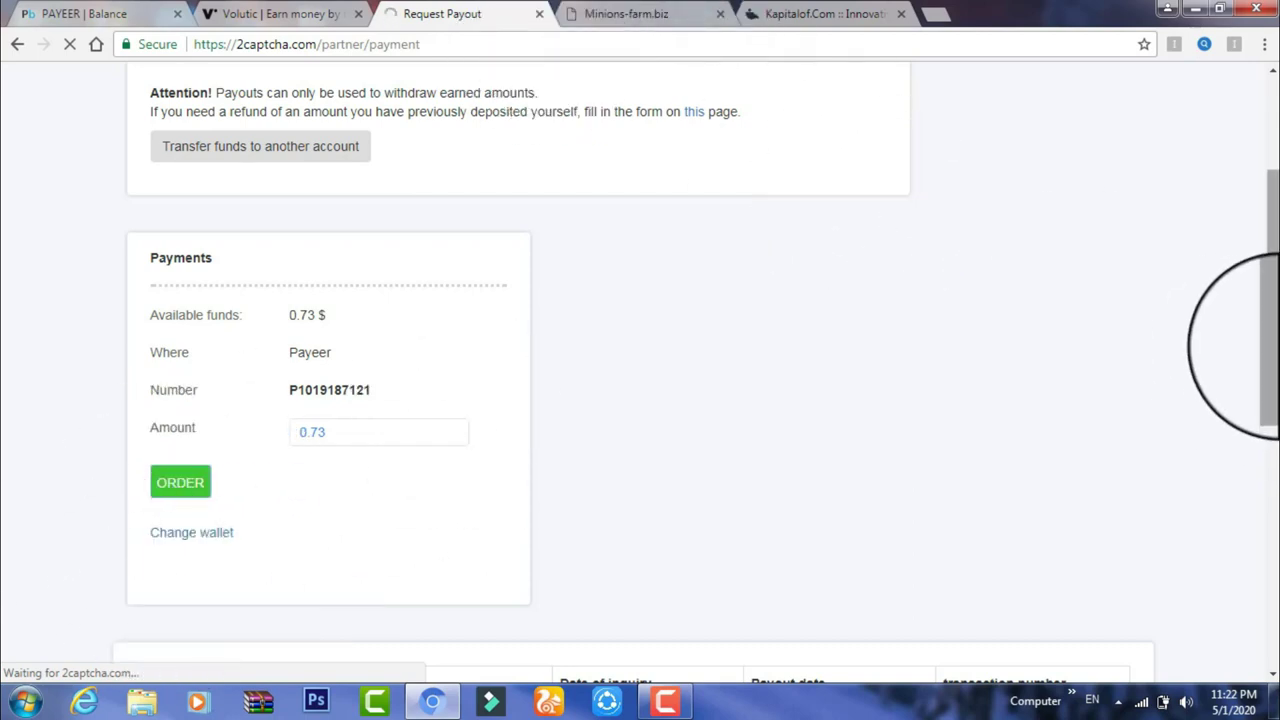
{"action": "scroll", "coordinate": [1260, 295], "scroll_direction": "up", "scroll_amount": 1}
{"action": "scroll", "coordinate": [1260, 295], "scroll_direction": "up", "scroll_amount": 2}
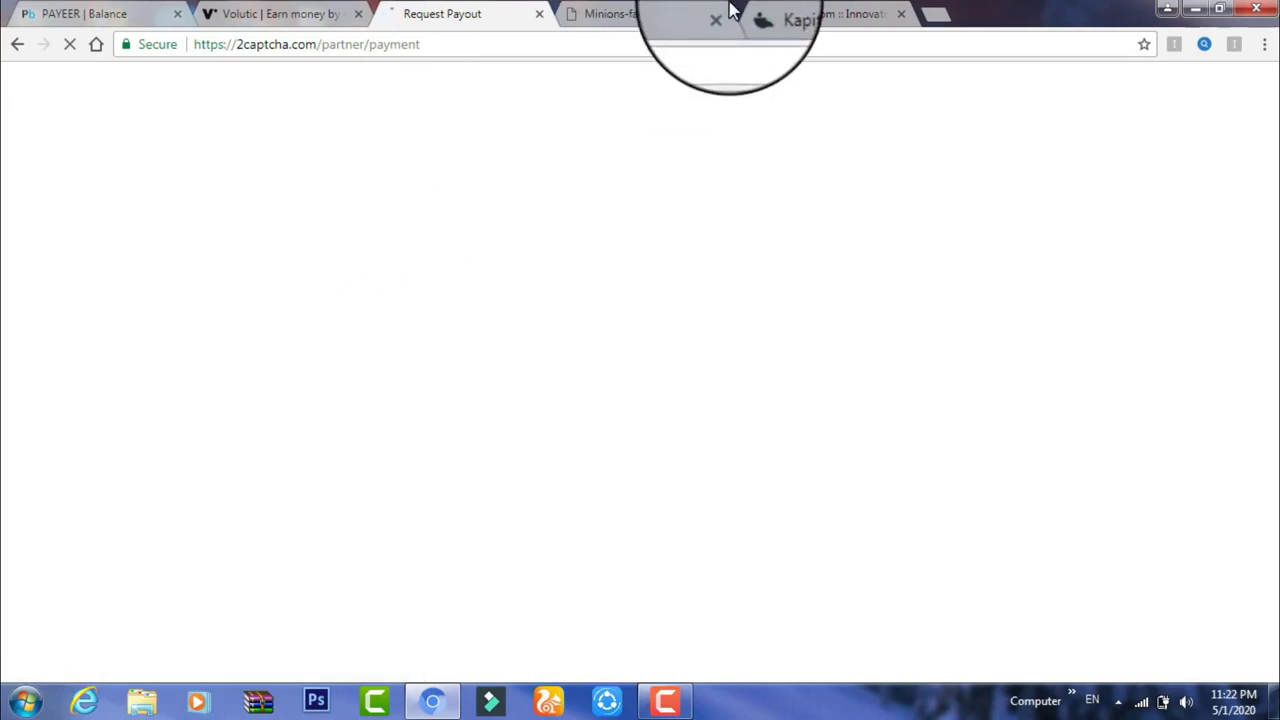
{"action": "left_click", "coordinate": [721, 17]}
{"action": "left_click", "coordinate": [721, 17]}
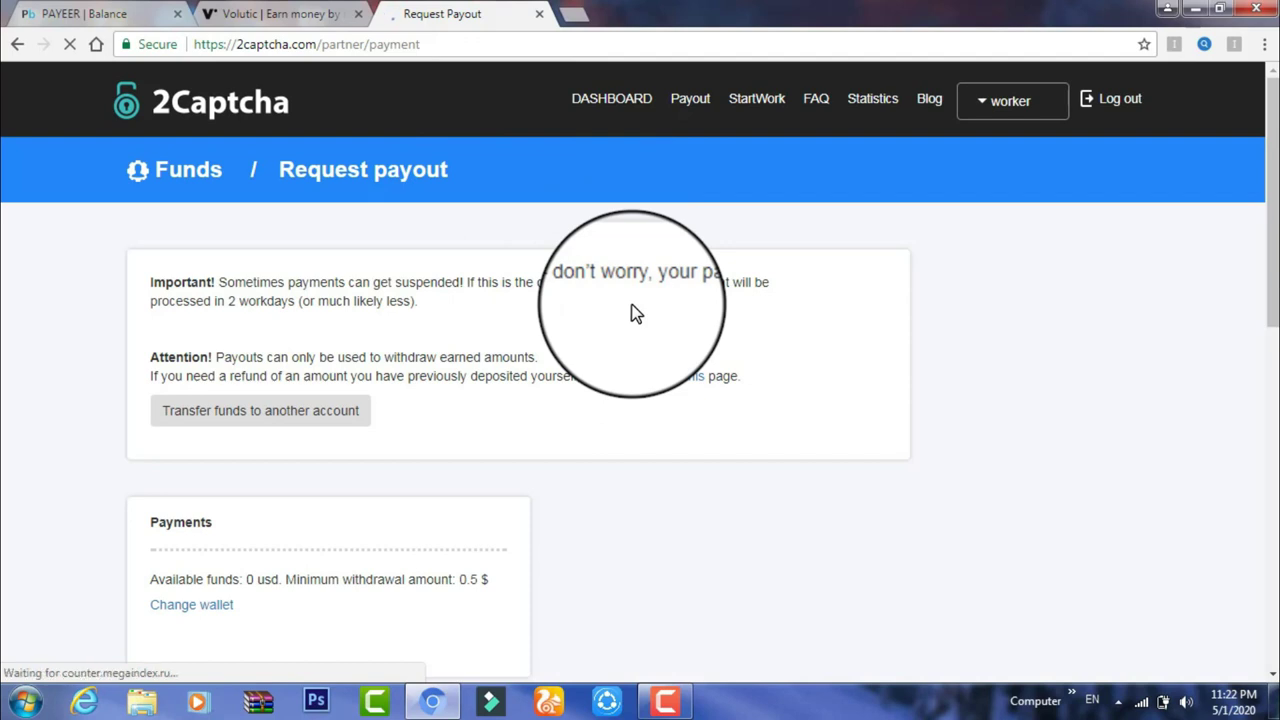
{"action": "left_click_drag", "start_coordinate": [1268, 310], "coordinate": [1268, 384]}
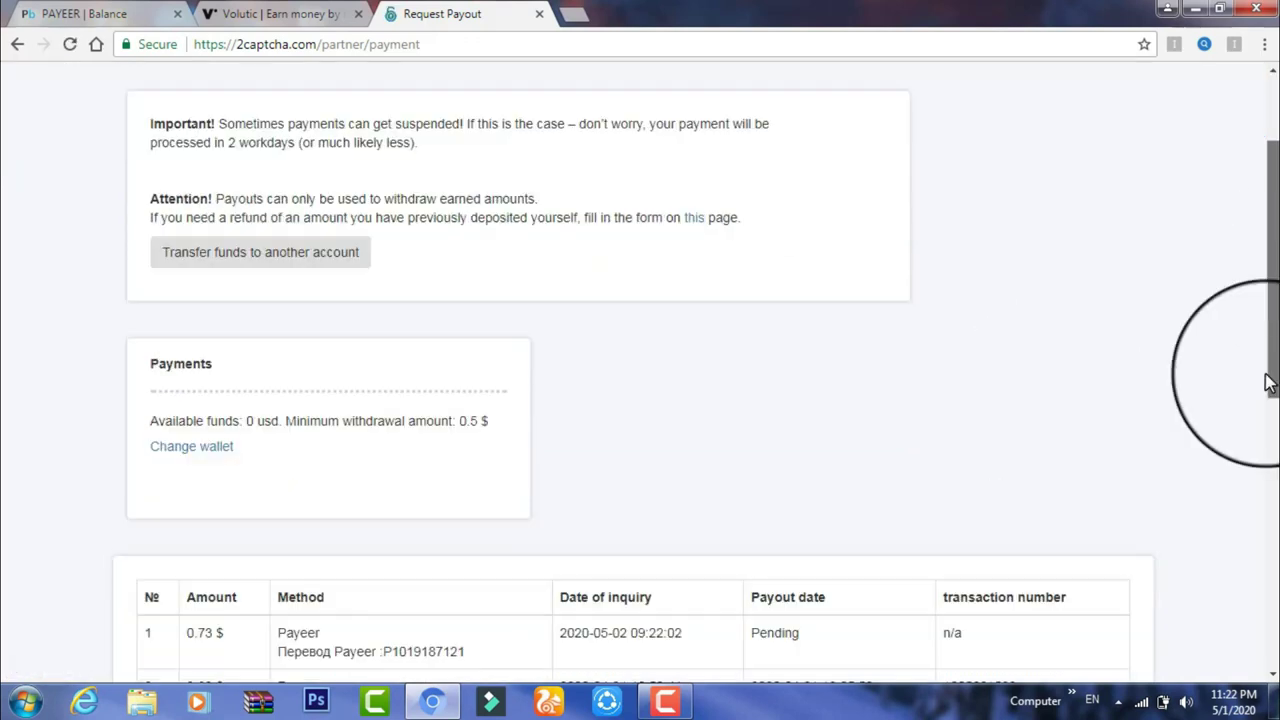
{"action": "scroll", "coordinate": [1268, 380], "scroll_direction": "down", "scroll_amount": 3}
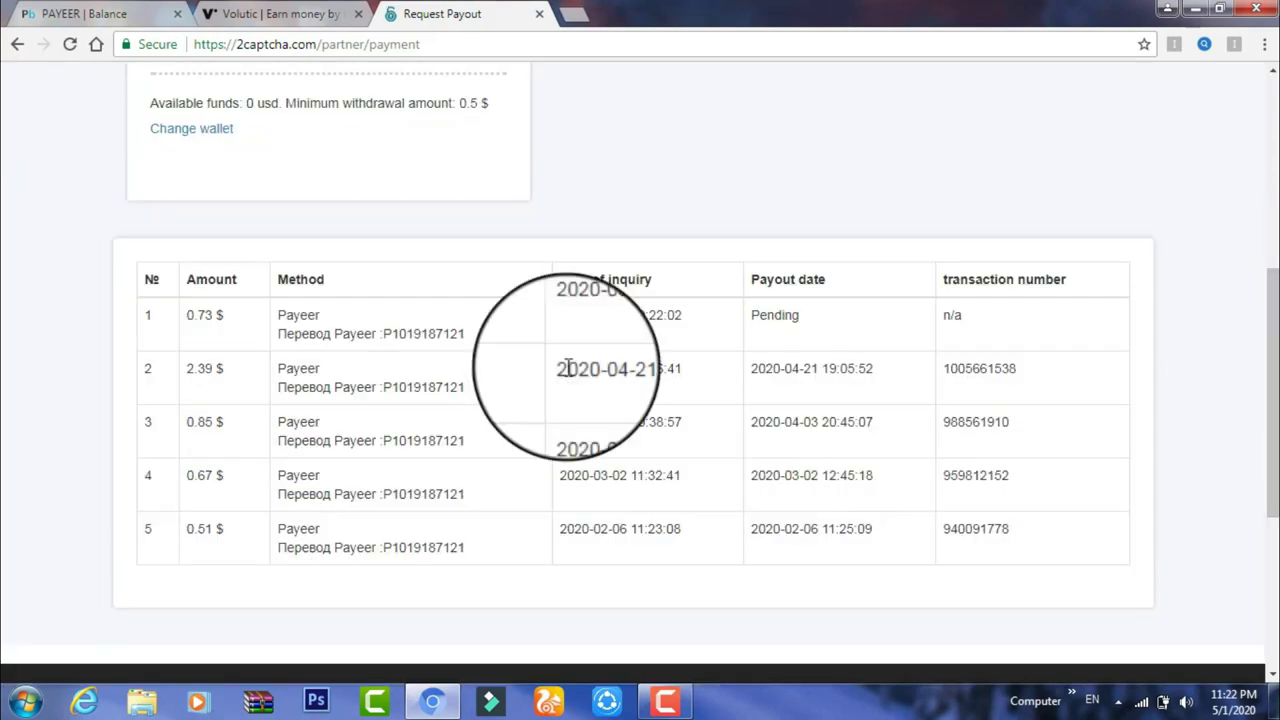
{"action": "double_click", "coordinate": [216, 315]}
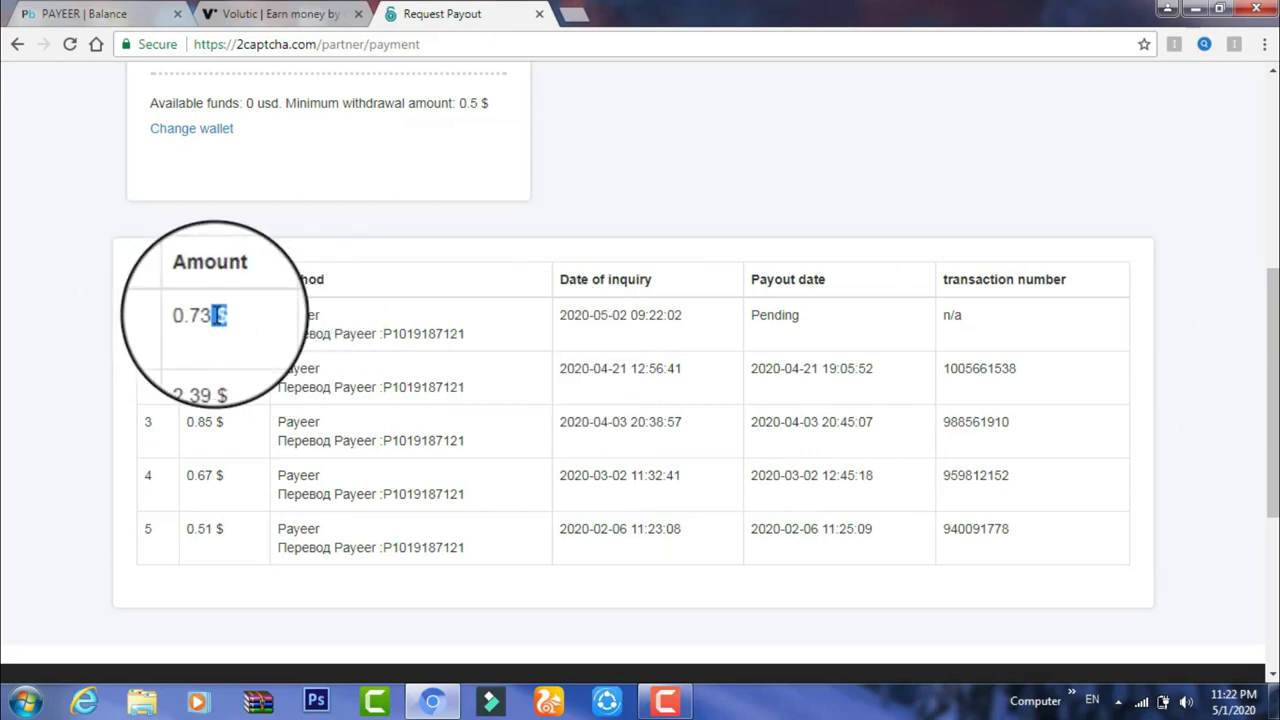
{"action": "triple_click", "coordinate": [216, 315]}
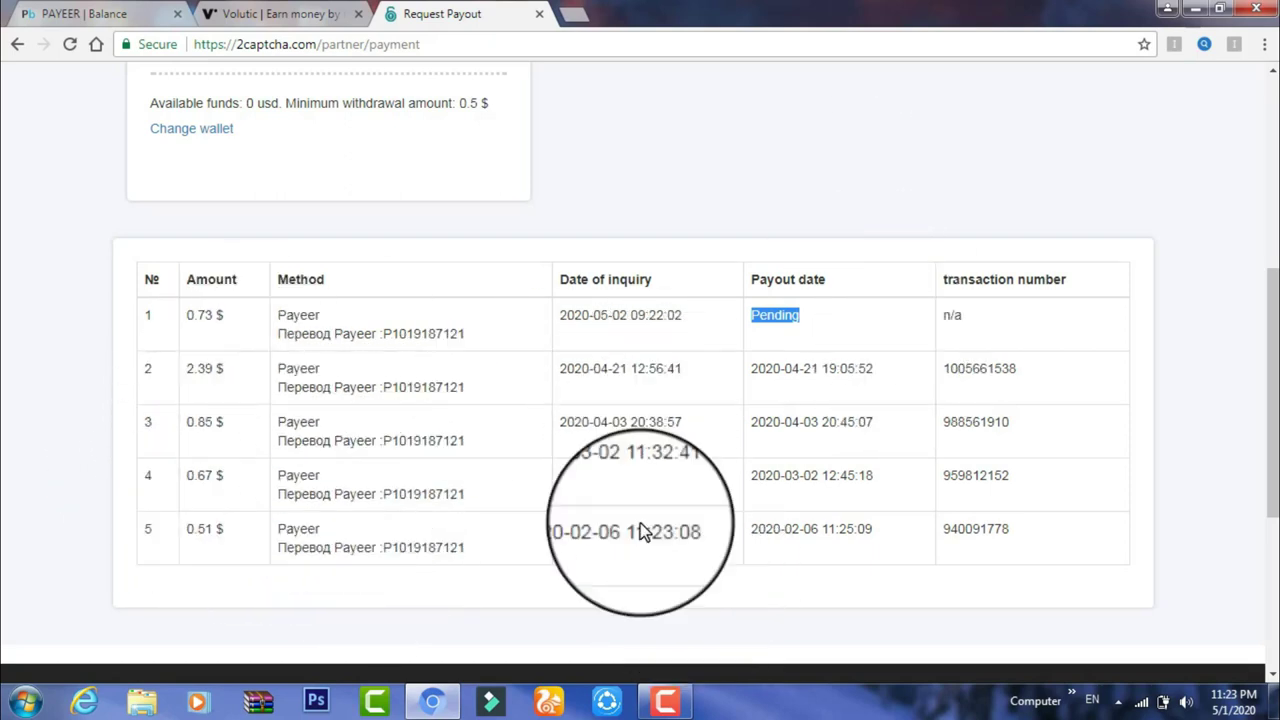
{"action": "left_click", "coordinate": [225, 313]}
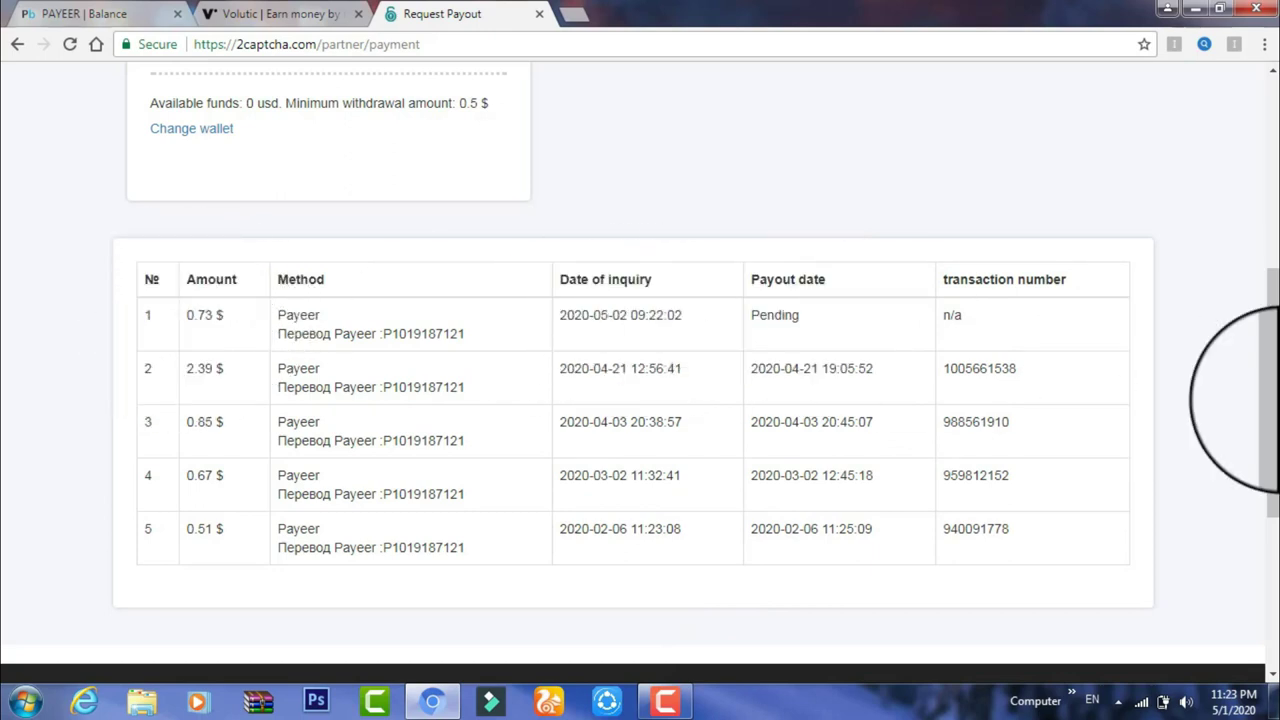
{"action": "scroll", "coordinate": [1272, 395], "scroll_direction": "up", "scroll_amount": 1}
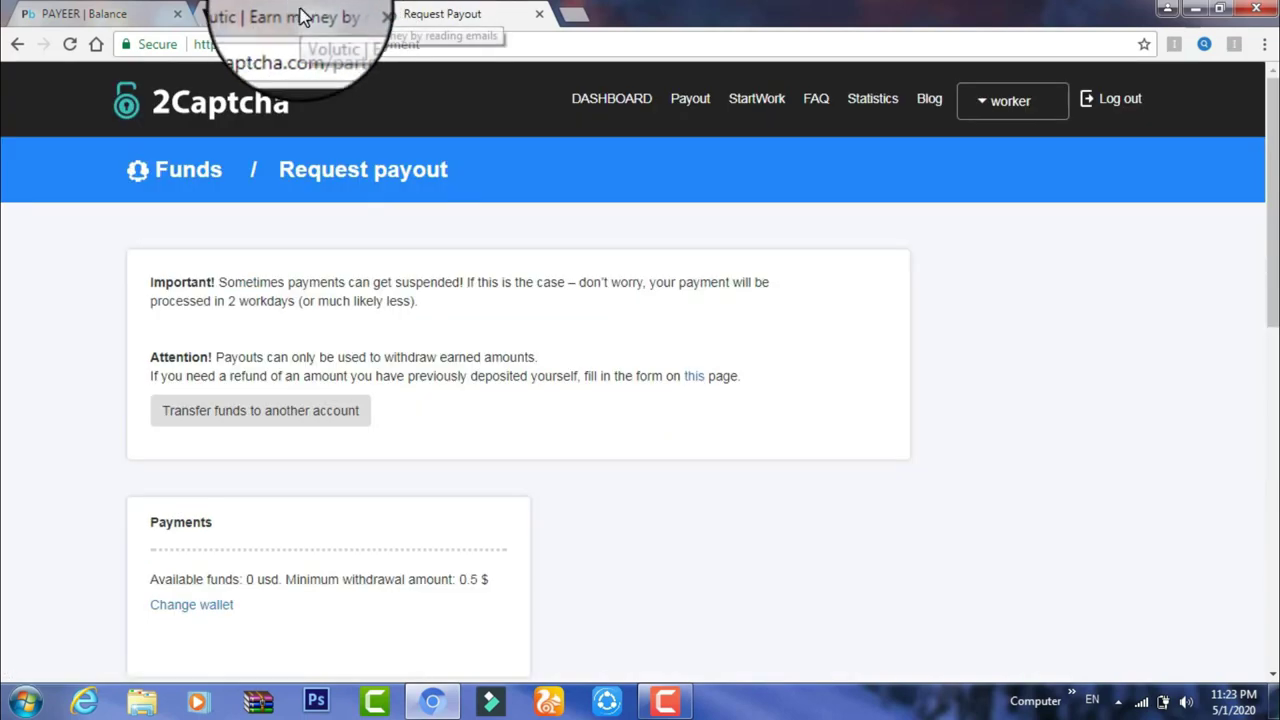
On the Volutic tab, enter the SMS security code in the 0.8716 $ Payeer cashout form.
{"action": "left_click", "coordinate": [300, 14]}
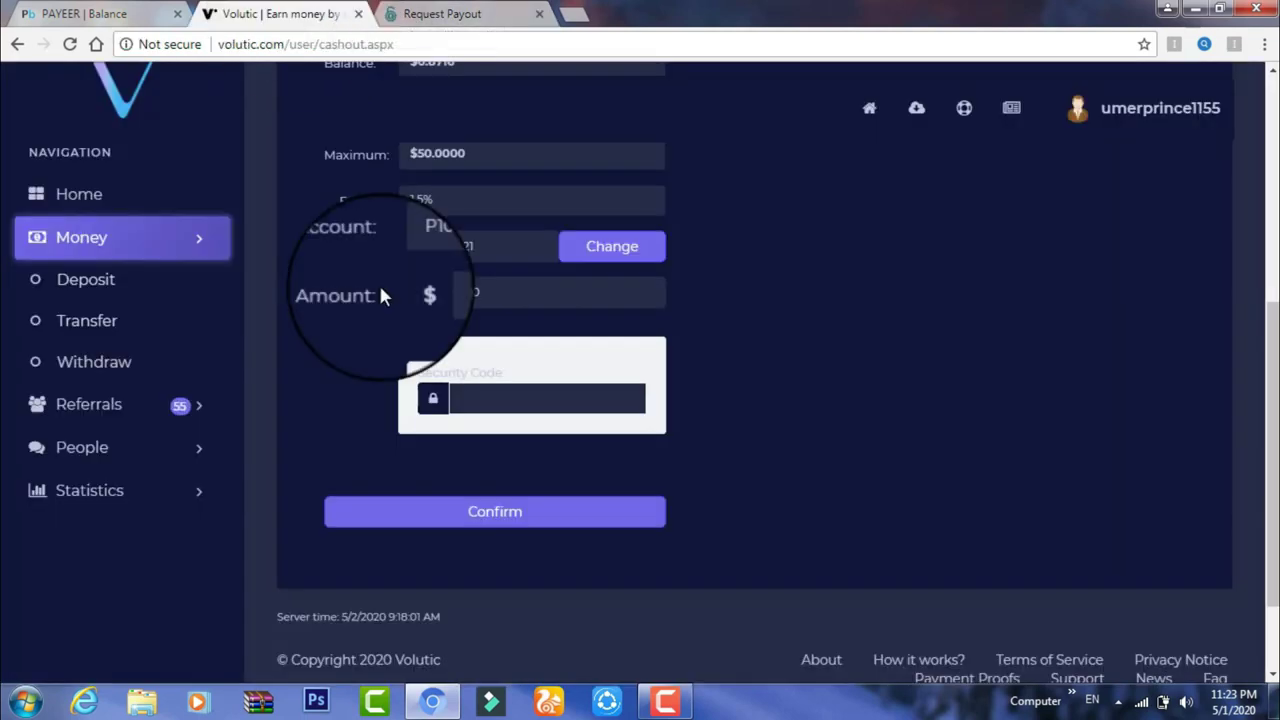
{"action": "left_click", "coordinate": [505, 397]}
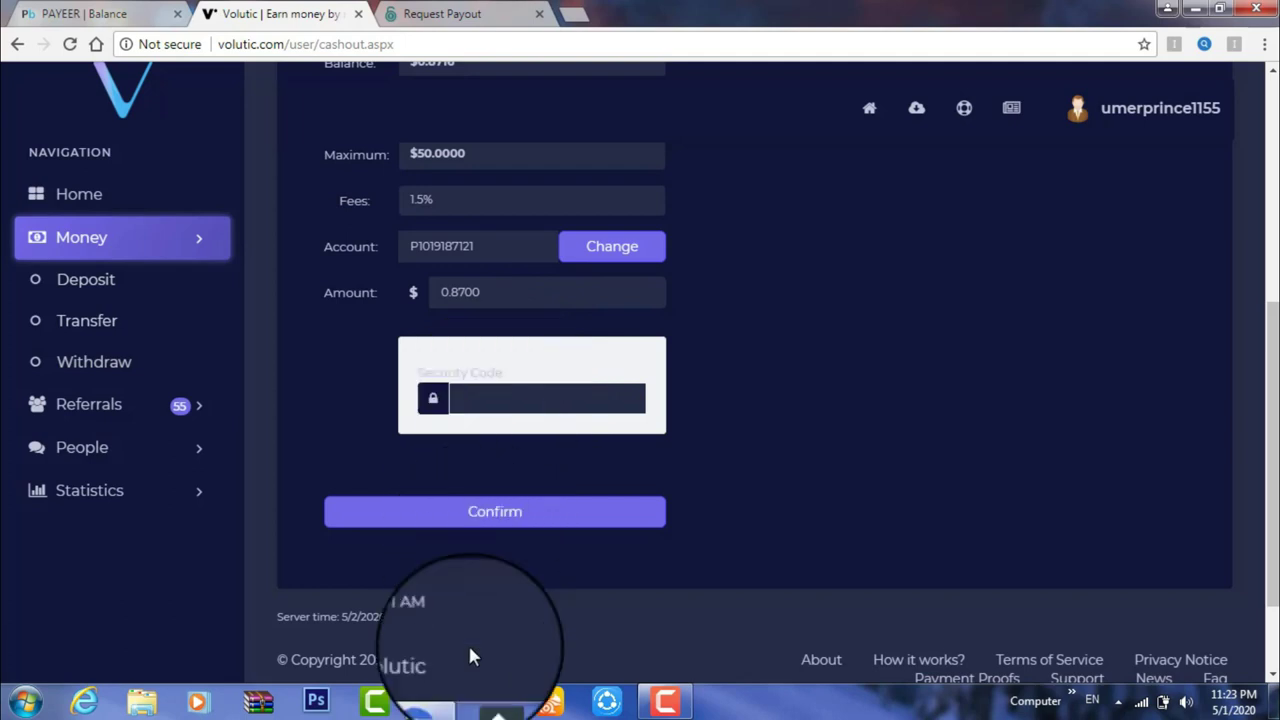
{"action": "left_click", "coordinate": [640, 625]}
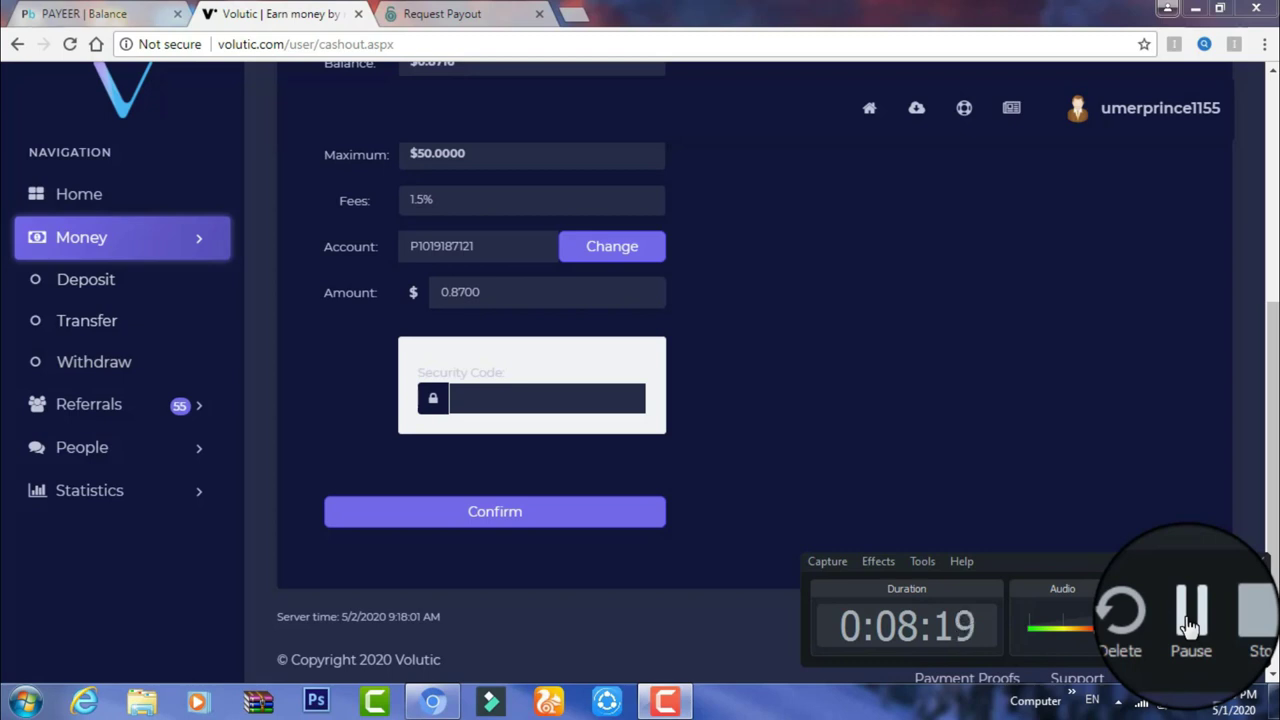
{"action": "left_click", "coordinate": [1190, 625]}
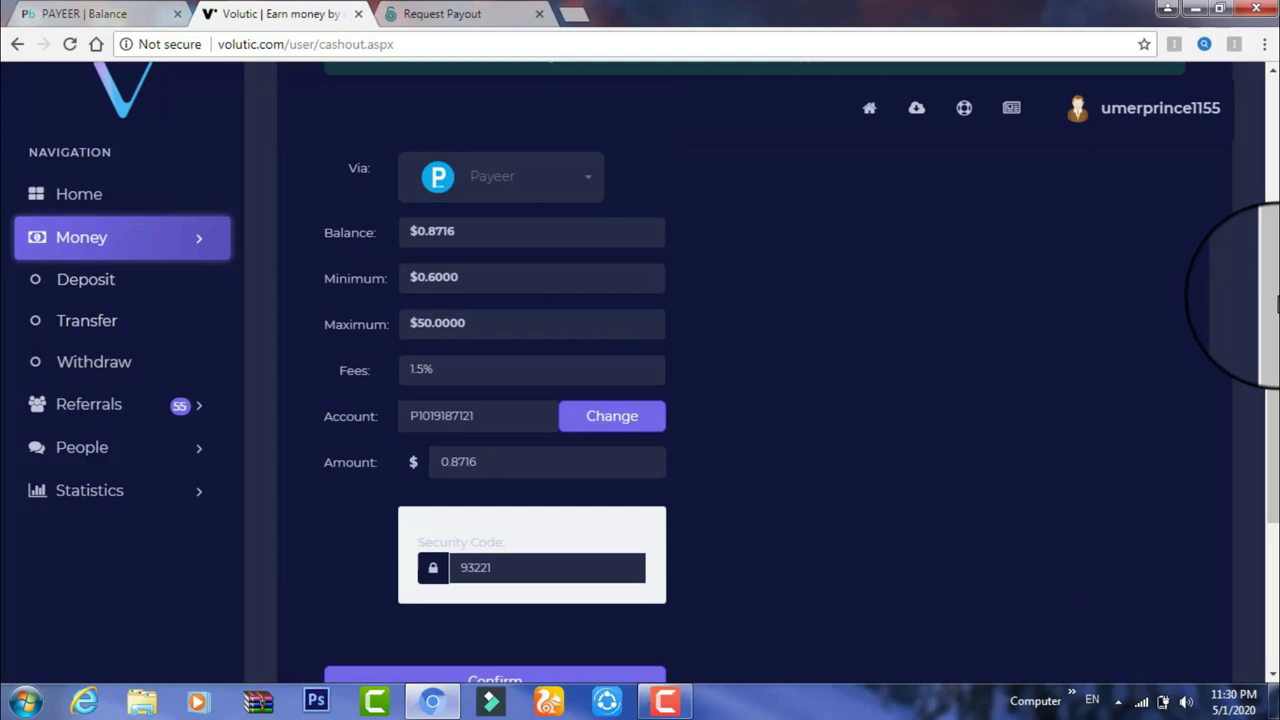
{"action": "scroll", "coordinate": [1272, 296], "scroll_direction": "down", "scroll_amount": 3}
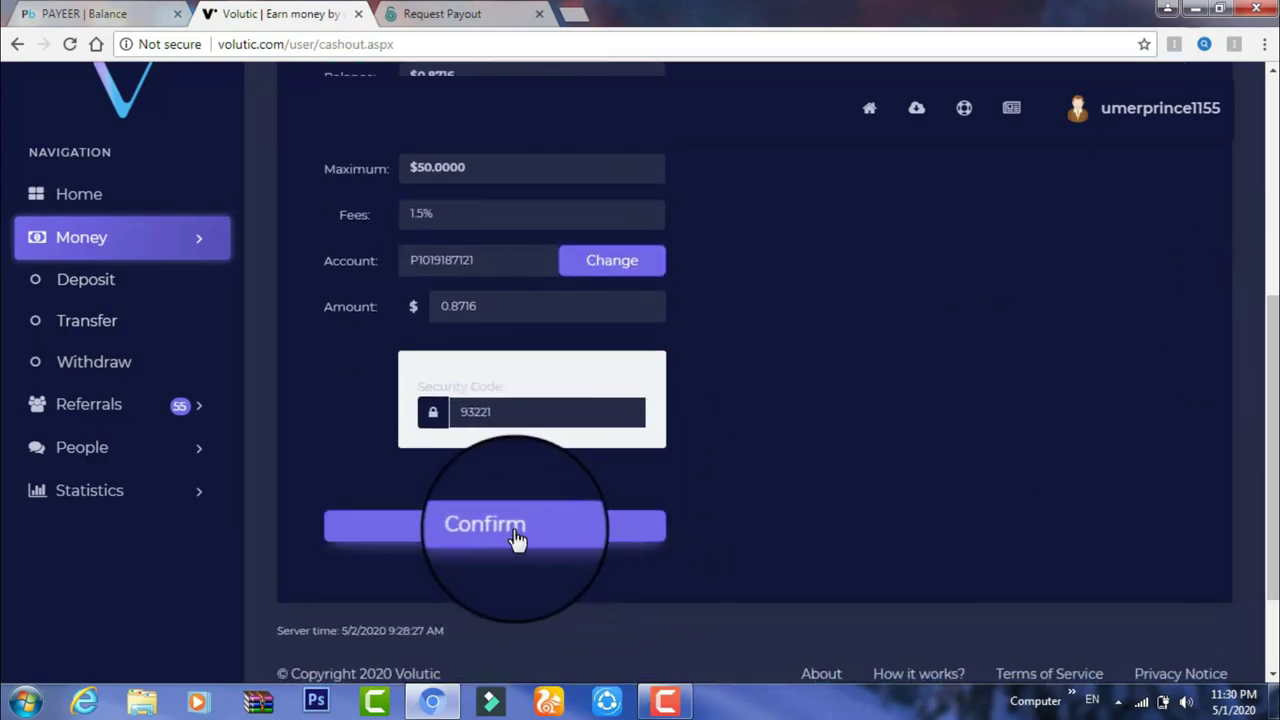
Reload the Payeer balance to see 3.60 $ USD, then return to the Volutic tab.
{"action": "left_click", "coordinate": [119, 12]}
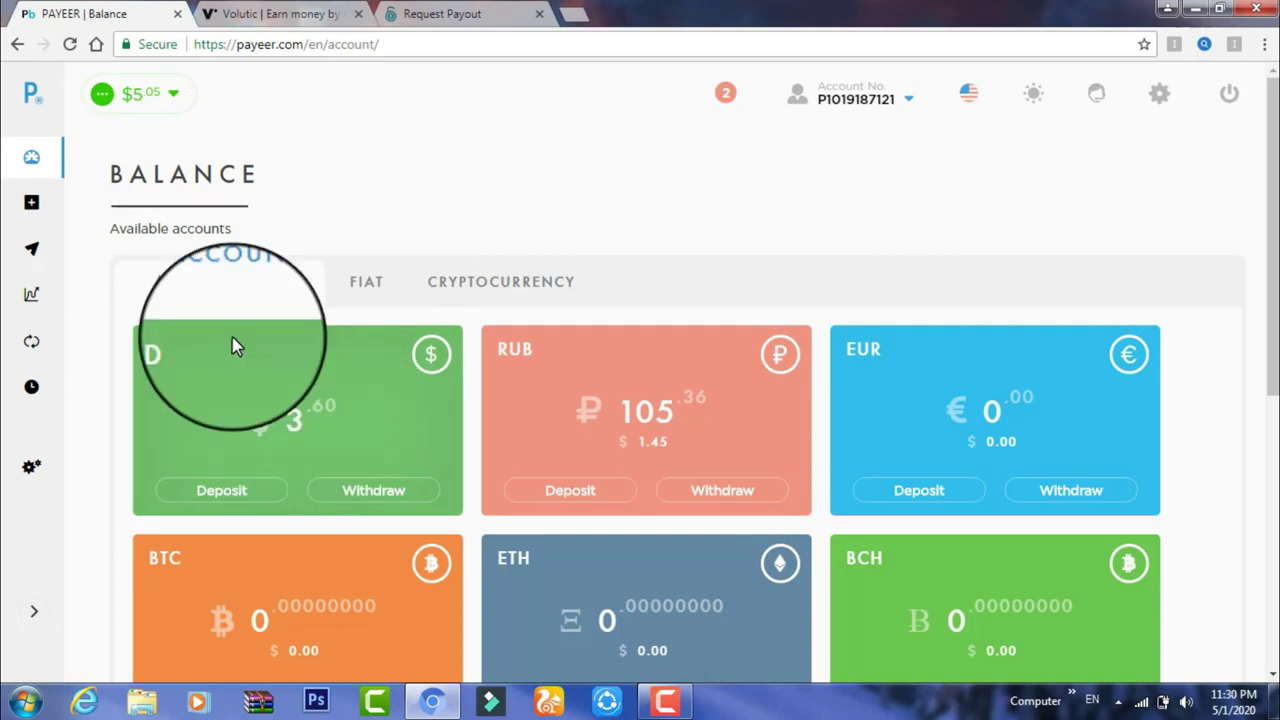
{"action": "left_click", "coordinate": [70, 44]}
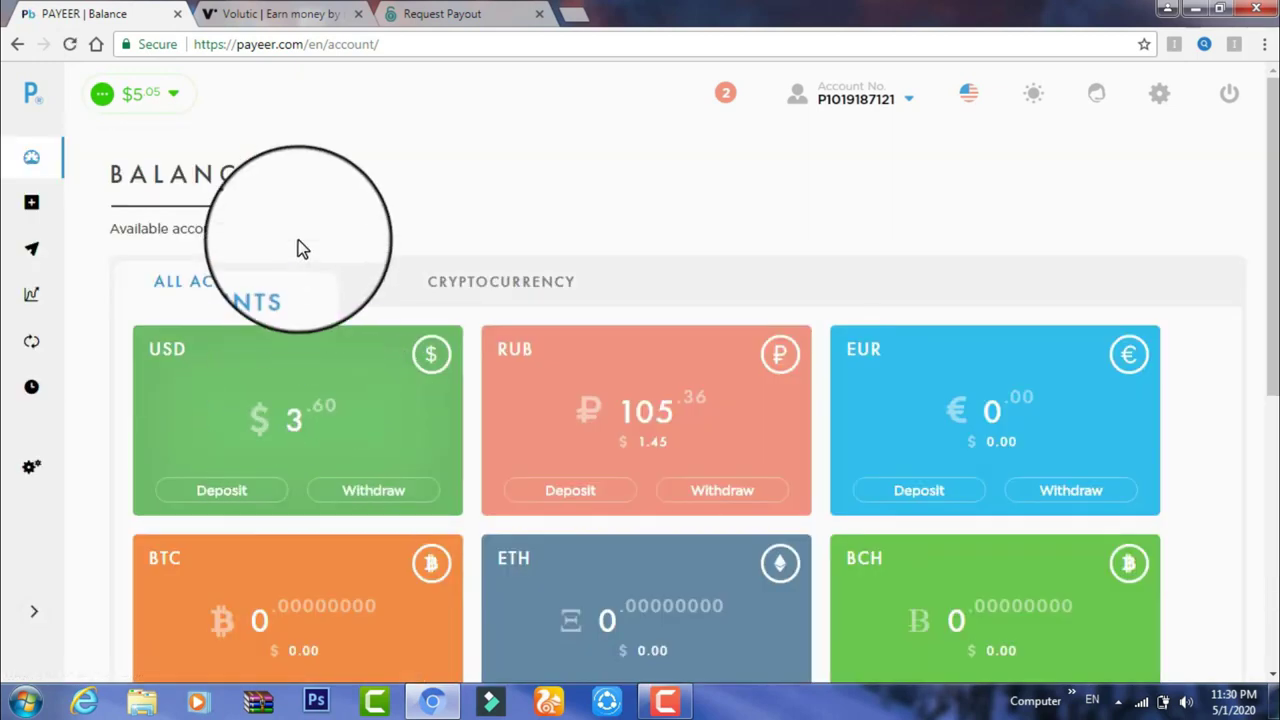
{"action": "left_click", "coordinate": [262, 16]}
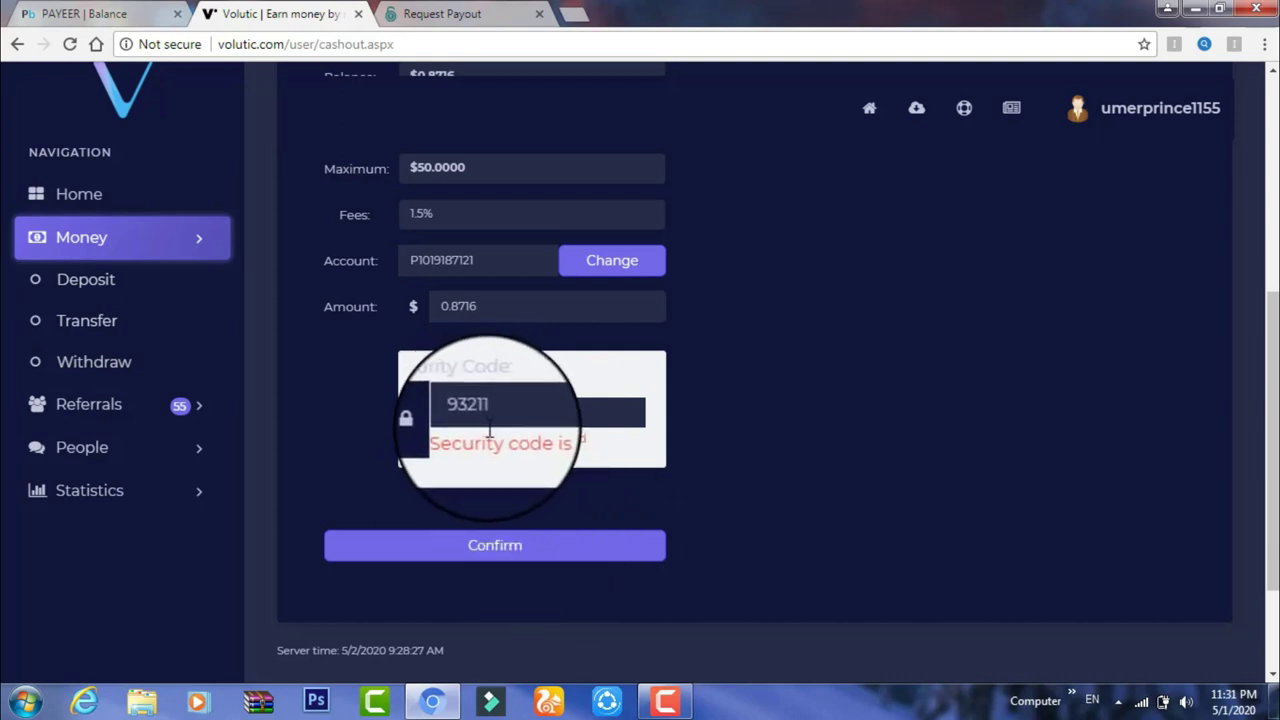
Resubmit the Volutic cashout form and request the withdrawal with amount 0.8700 $.
{"action": "left_click", "coordinate": [480, 548]}
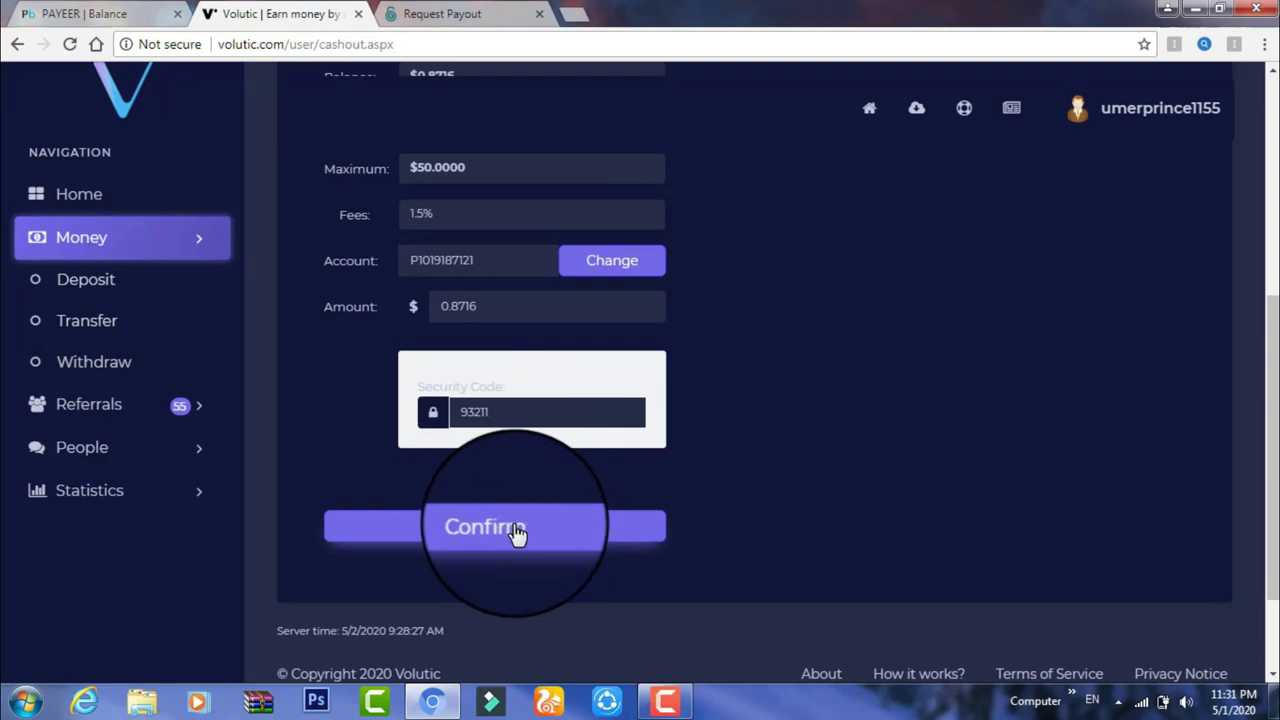
{"action": "left_click", "coordinate": [512, 533]}
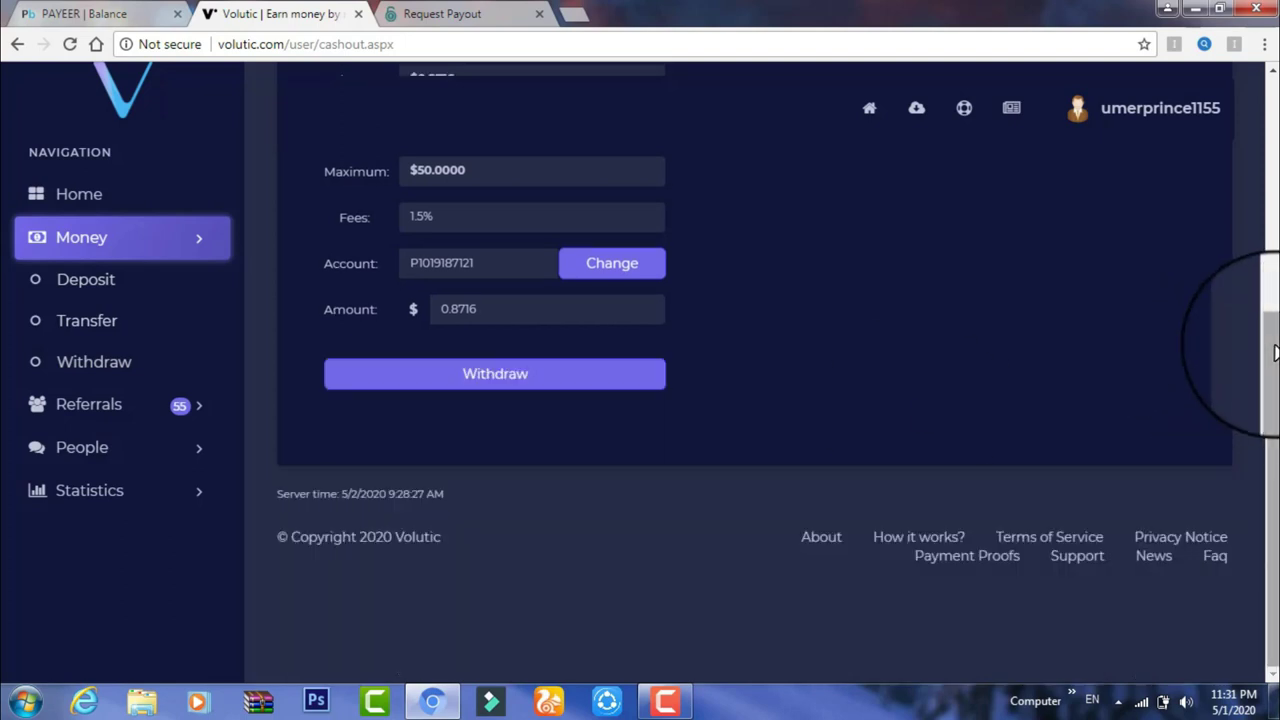
{"action": "scroll", "coordinate": [1274, 350], "scroll_direction": "up", "scroll_amount": 2}
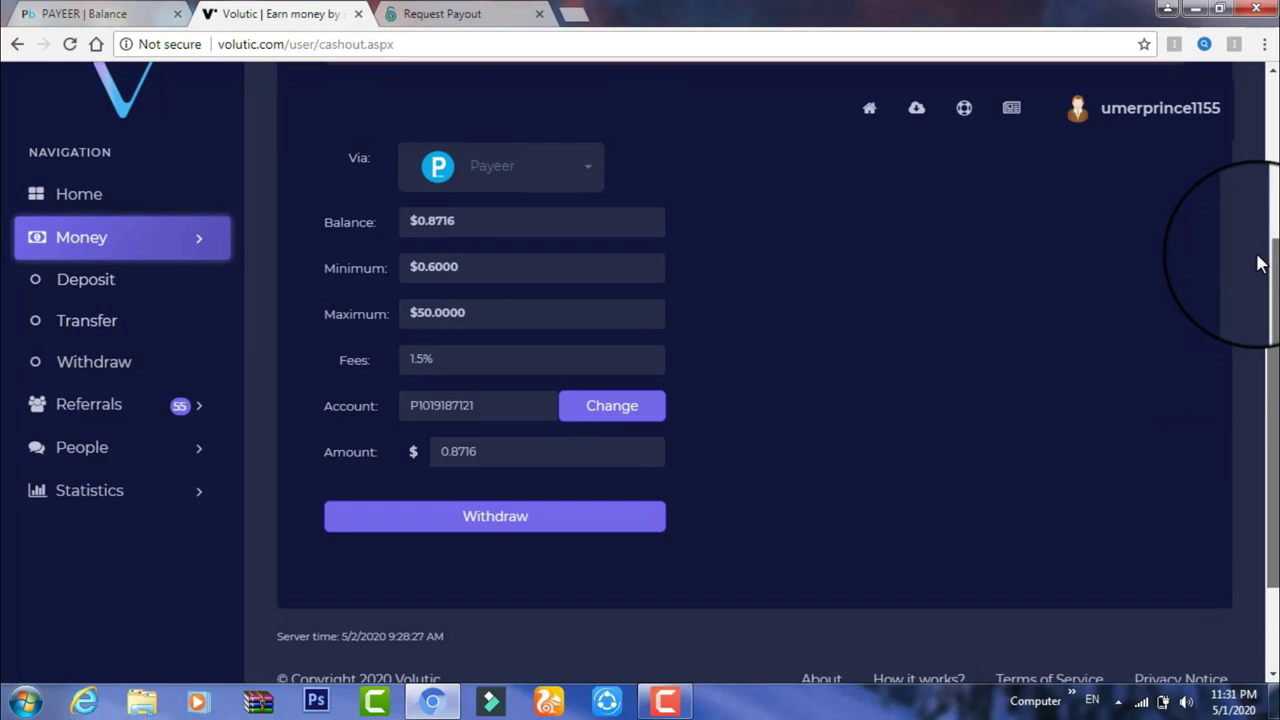
{"action": "scroll", "coordinate": [1258, 240], "scroll_direction": "up", "scroll_amount": 3}
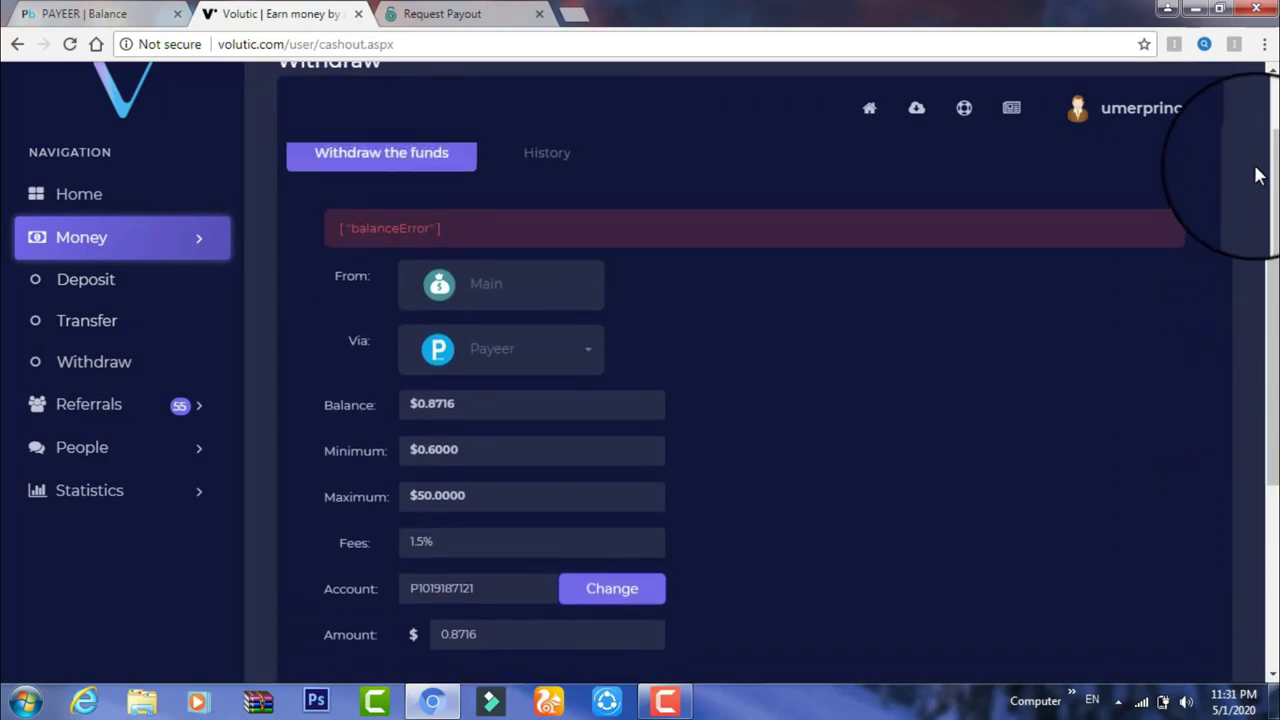
{"action": "scroll", "coordinate": [794, 532], "scroll_direction": "down", "scroll_amount": 2}
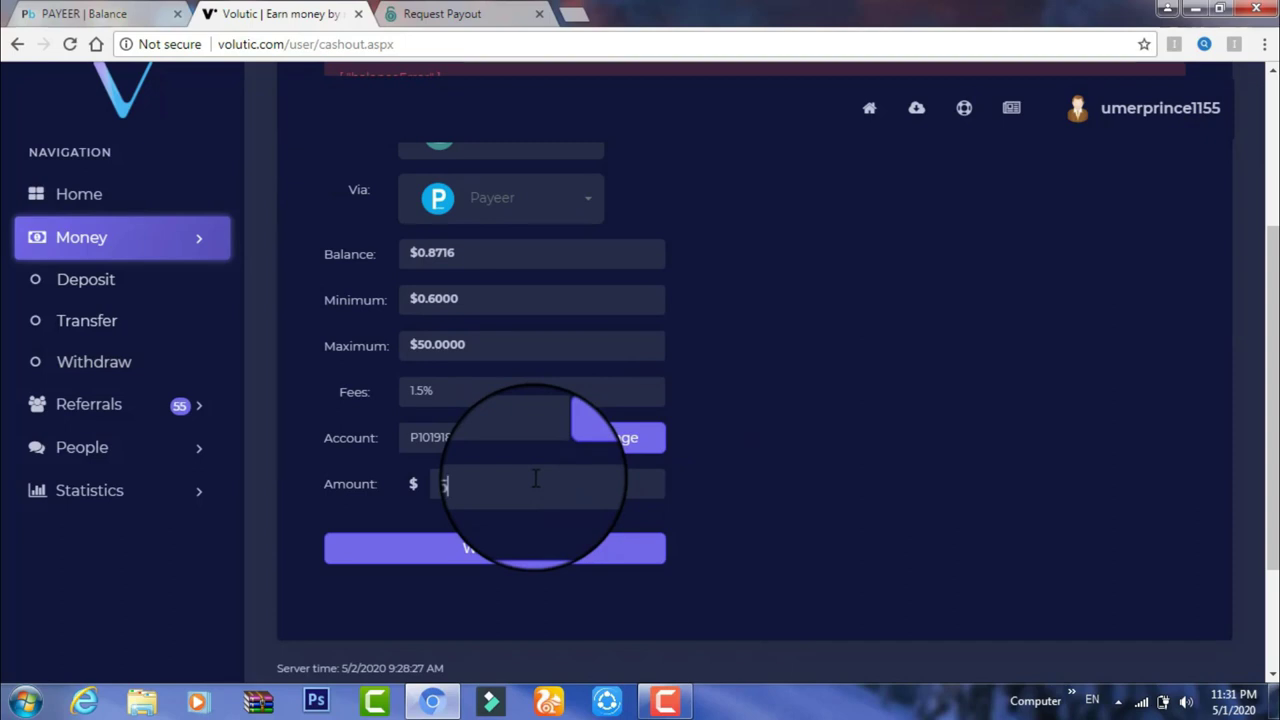
{"action": "left_click", "coordinate": [456, 562]}
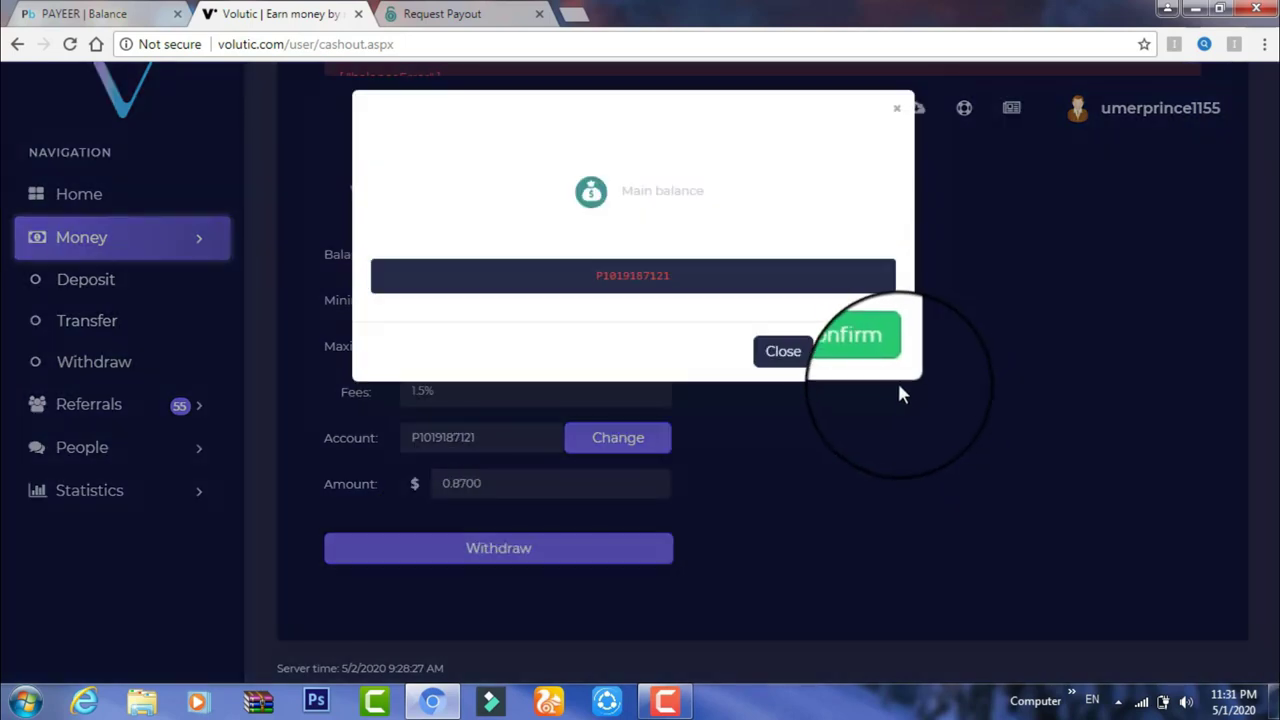
Confirm the 0.8700 $ Payeer withdrawal and resubmit it with a new security code.
{"action": "left_click", "coordinate": [873, 355]}
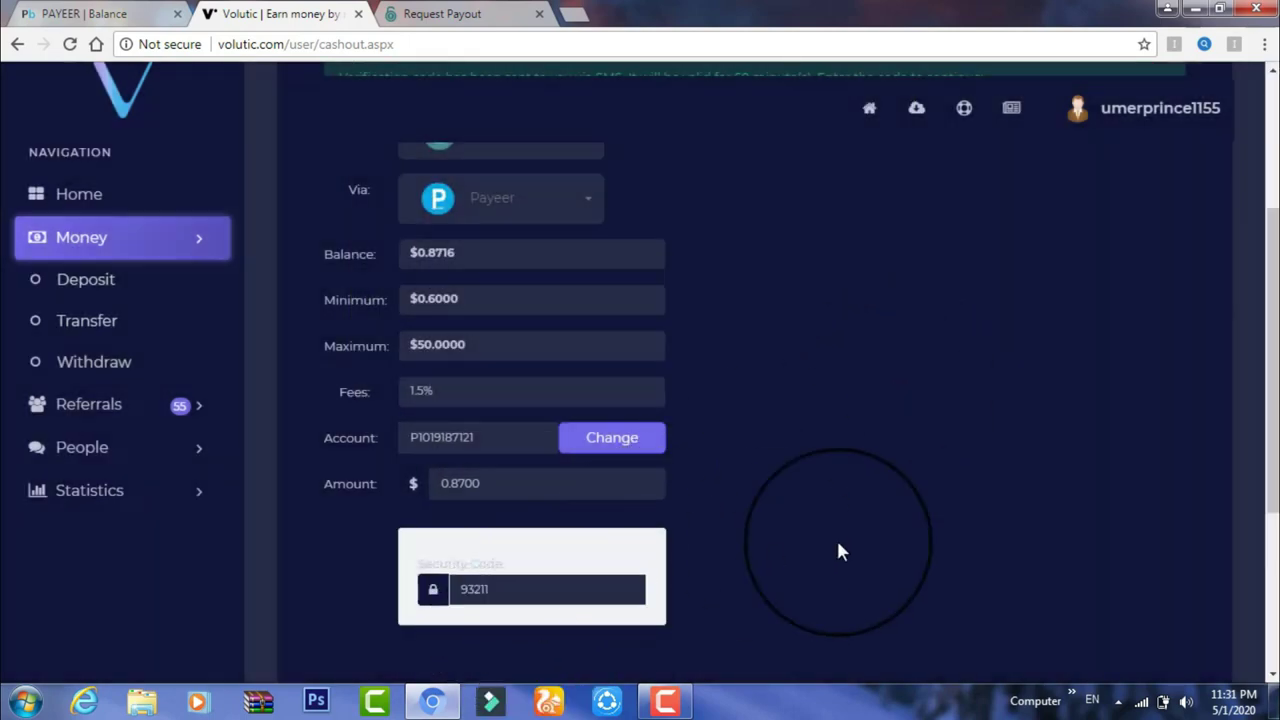
{"action": "left_click_drag", "start_coordinate": [1269, 250], "coordinate": [1266, 324]}
{"action": "left_click", "coordinate": [505, 528]}
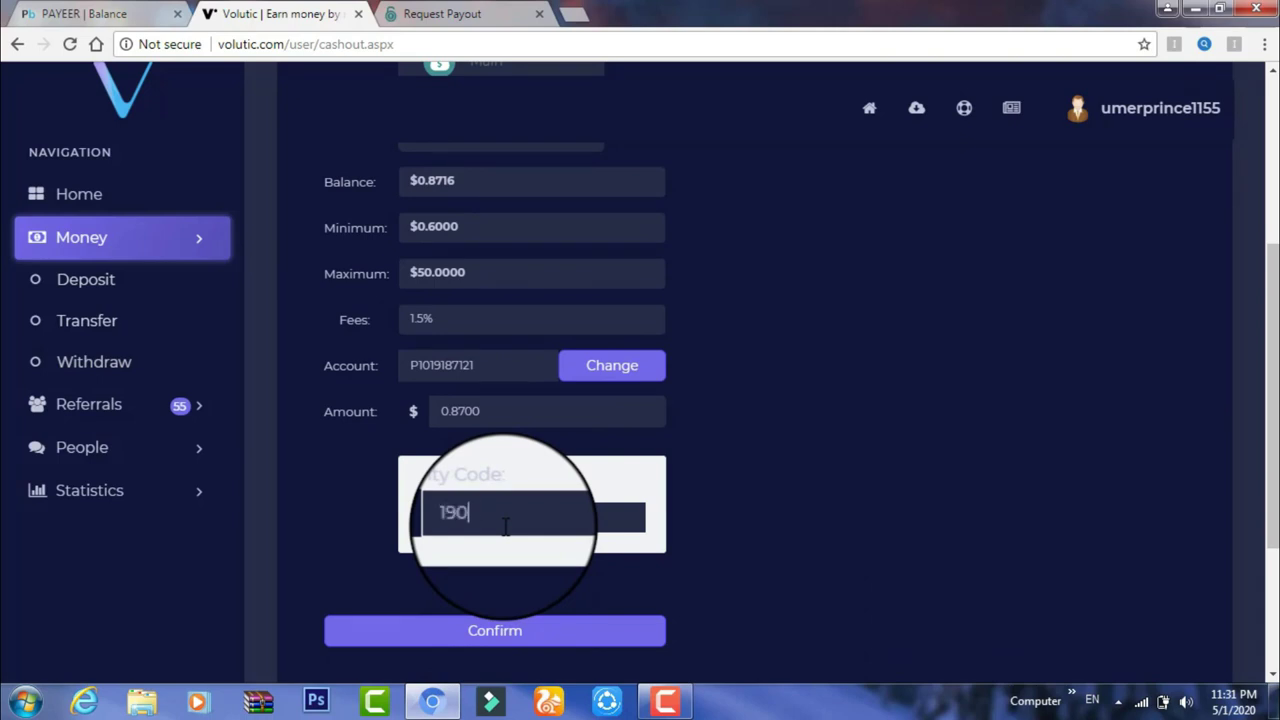
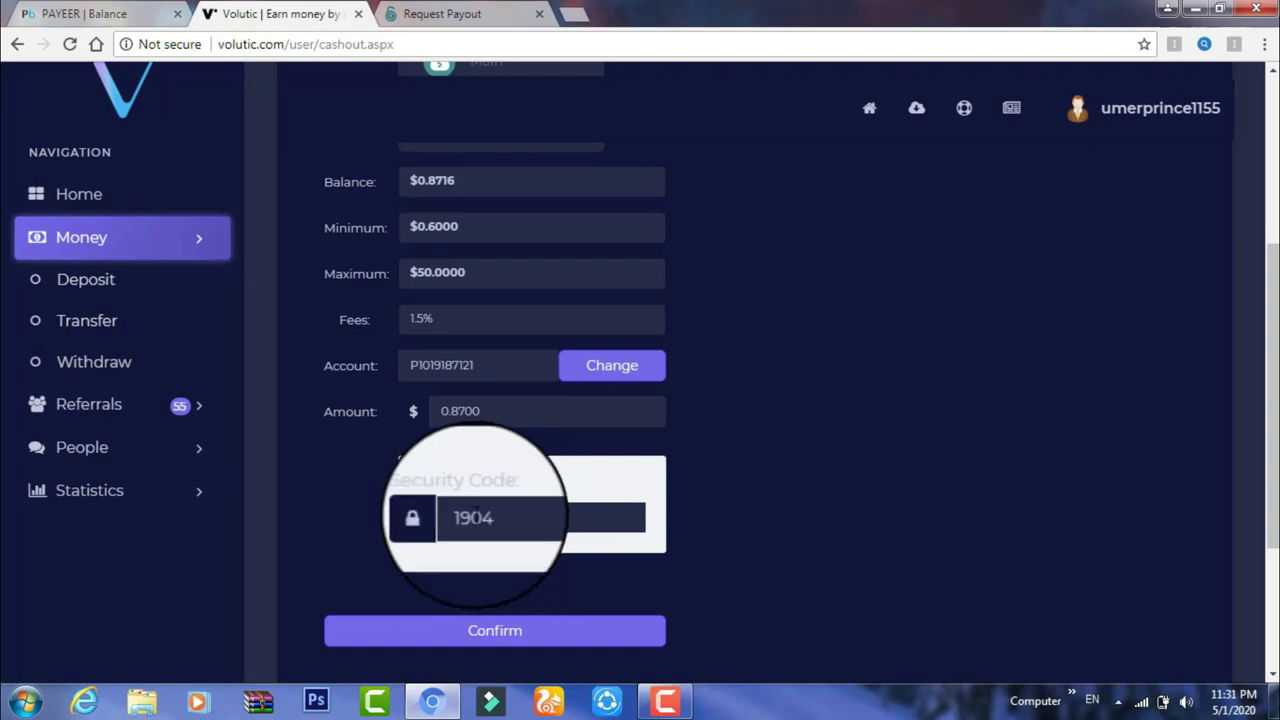
{"action": "left_click", "coordinate": [499, 630]}
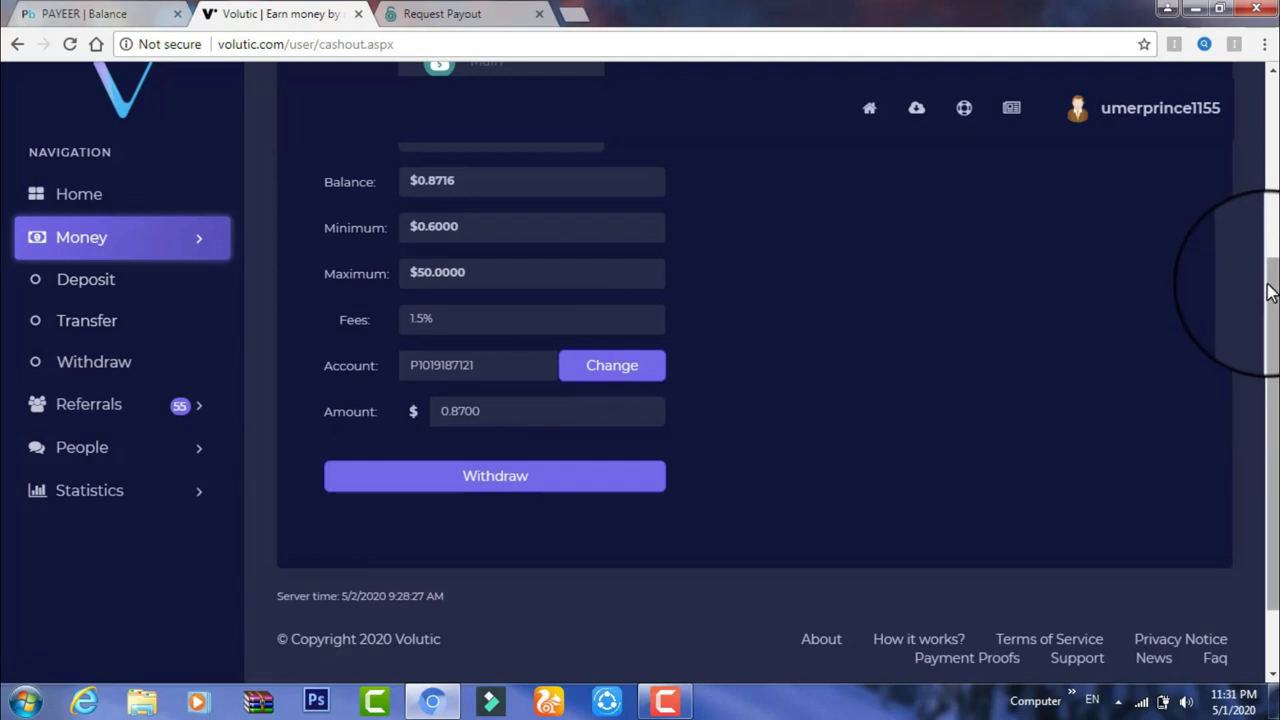
{"action": "scroll", "coordinate": [1268, 270], "scroll_direction": "up", "scroll_amount": 2}
{"action": "scroll", "coordinate": [1268, 257], "scroll_direction": "up", "scroll_amount": 1}
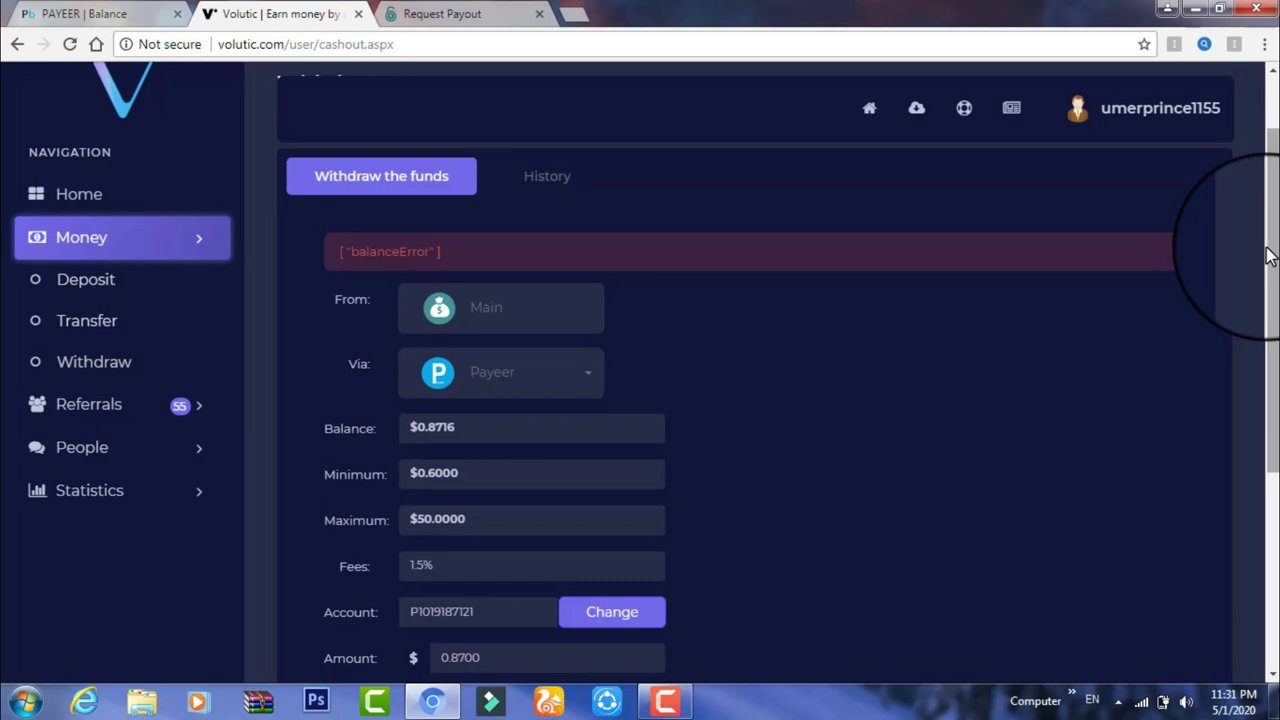
{"action": "mouse_move", "coordinate": [665, 700]}
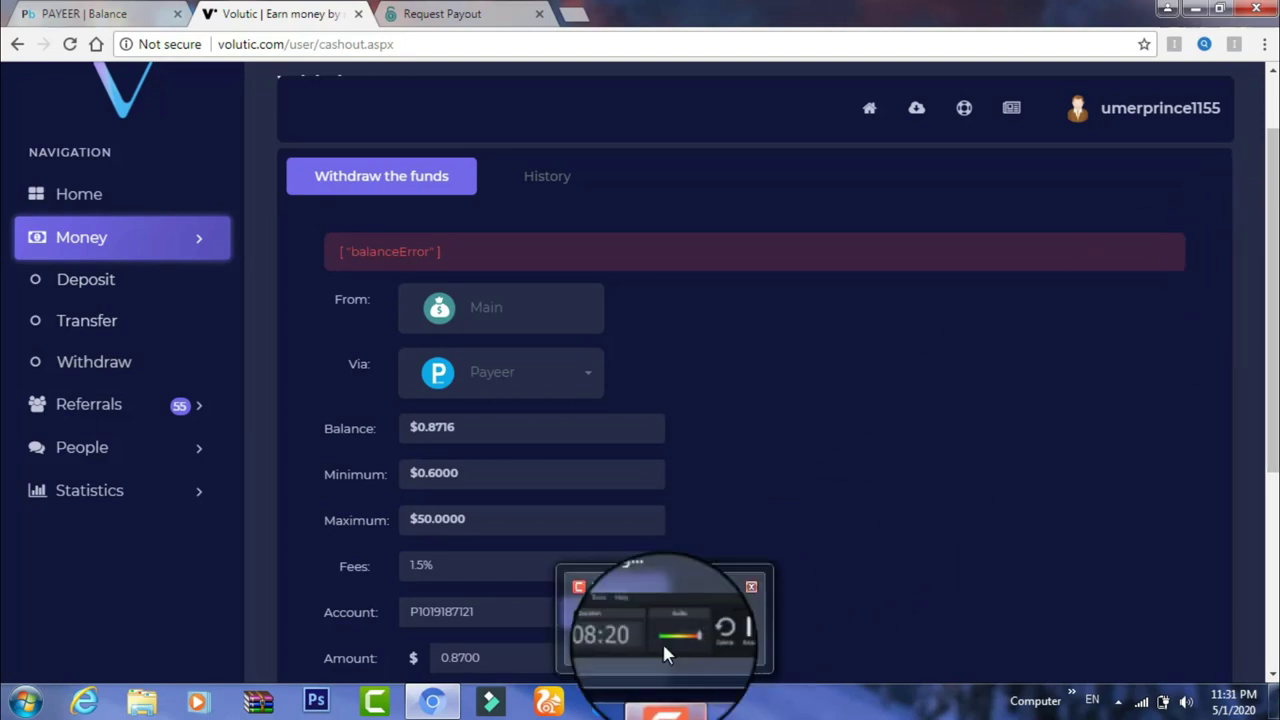
{"action": "left_click", "coordinate": [662, 641]}
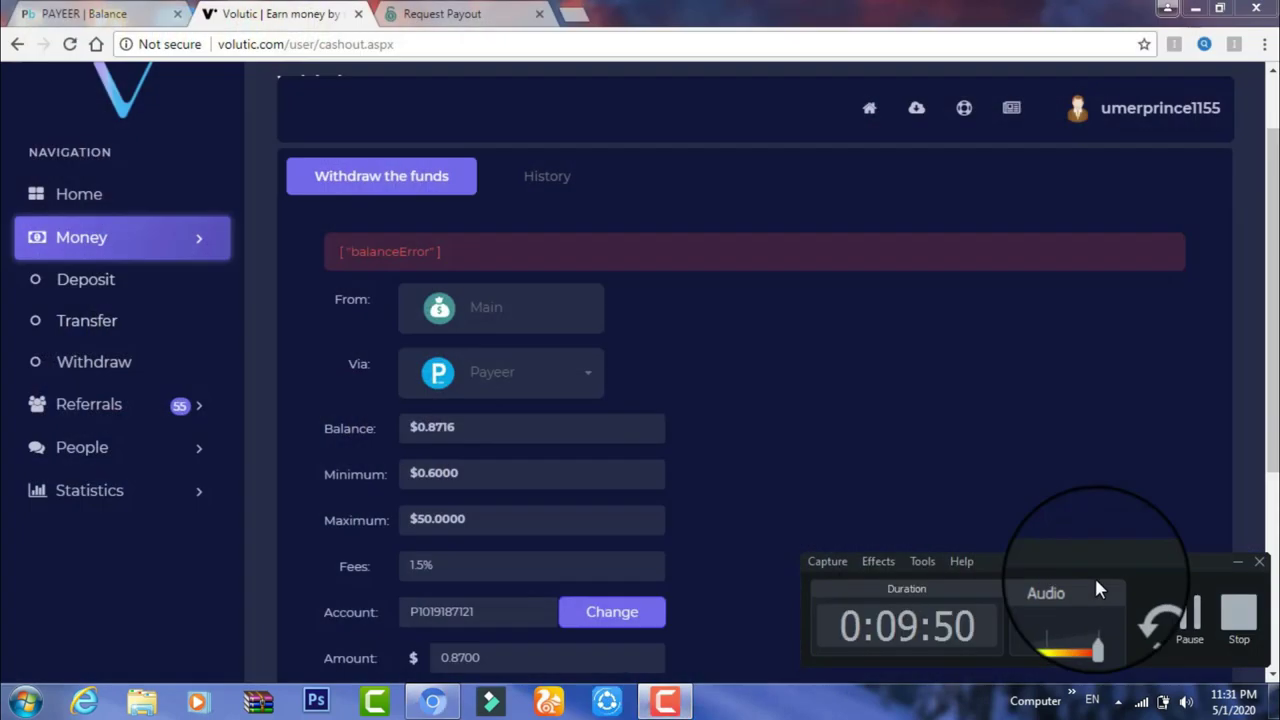
{"action": "left_click", "coordinate": [1190, 625]}
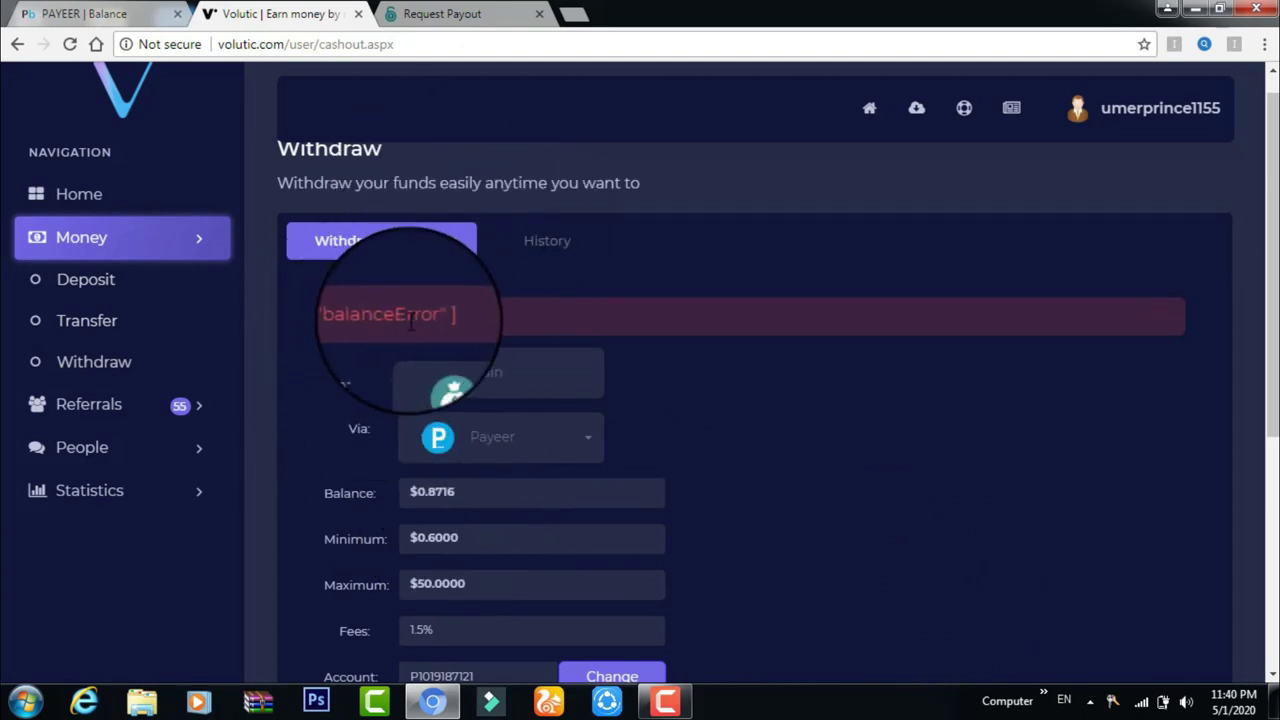
{"action": "left_click_drag", "start_coordinate": [427, 318], "coordinate": [339, 316]}
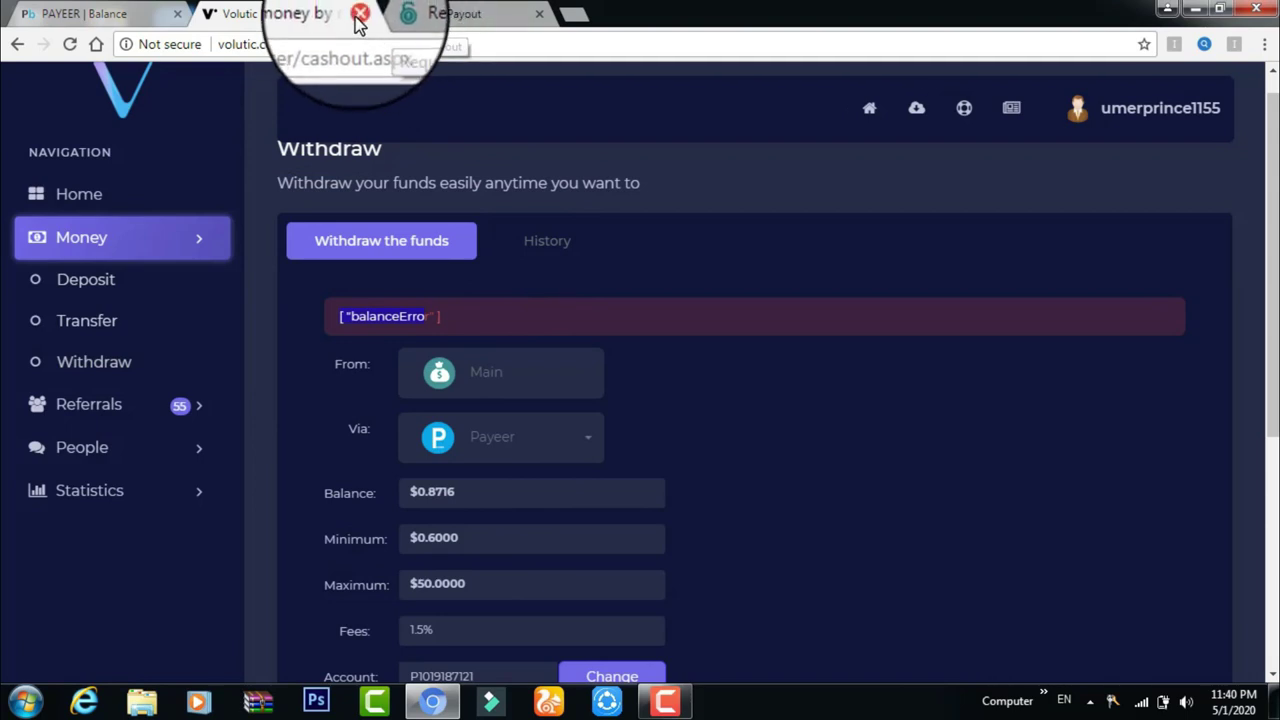
Close the Volutic and 2Captcha payout tabs, then close the Chrome window.
{"action": "left_click", "coordinate": [359, 17]}
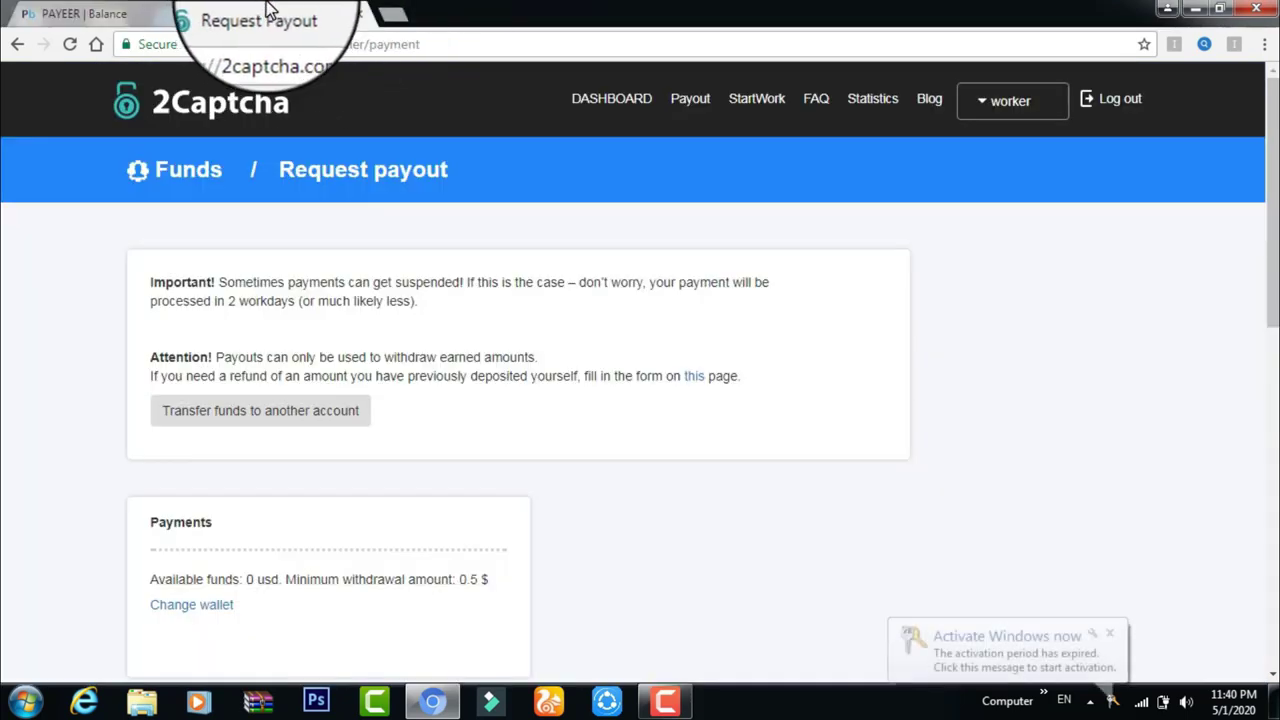
{"action": "left_click", "coordinate": [358, 14]}
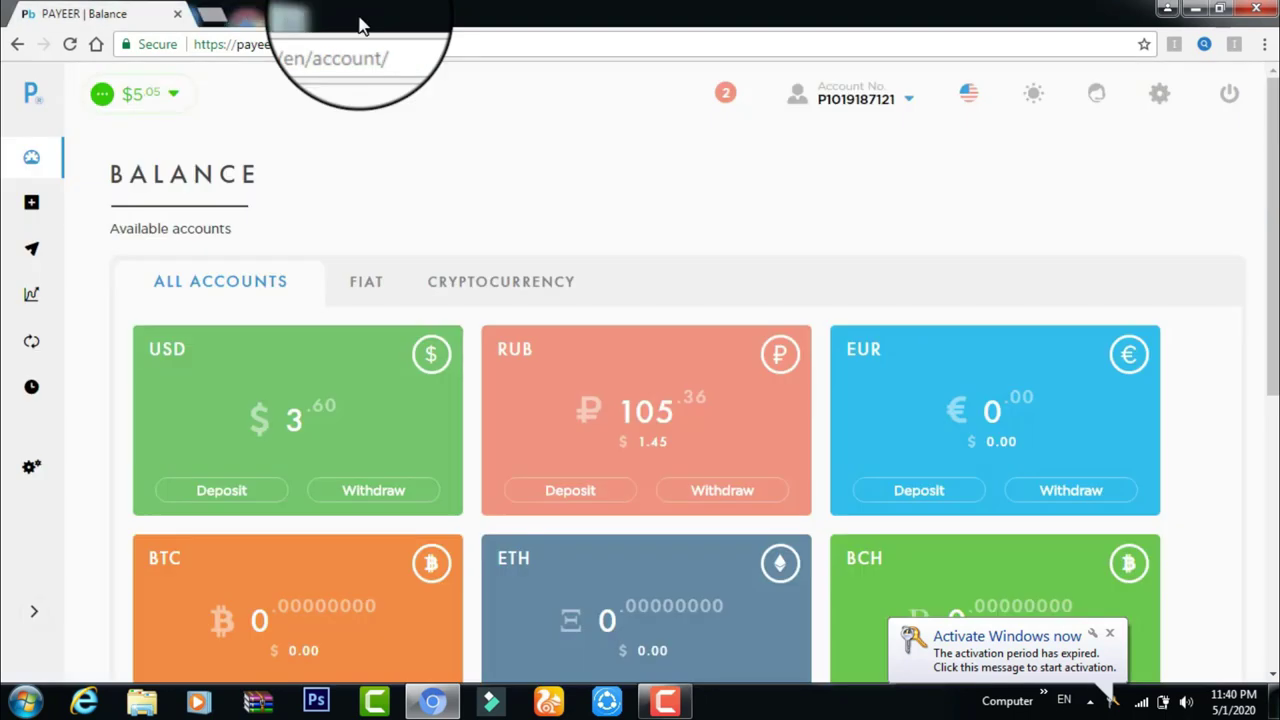
{"action": "left_click", "coordinate": [1270, 8]}
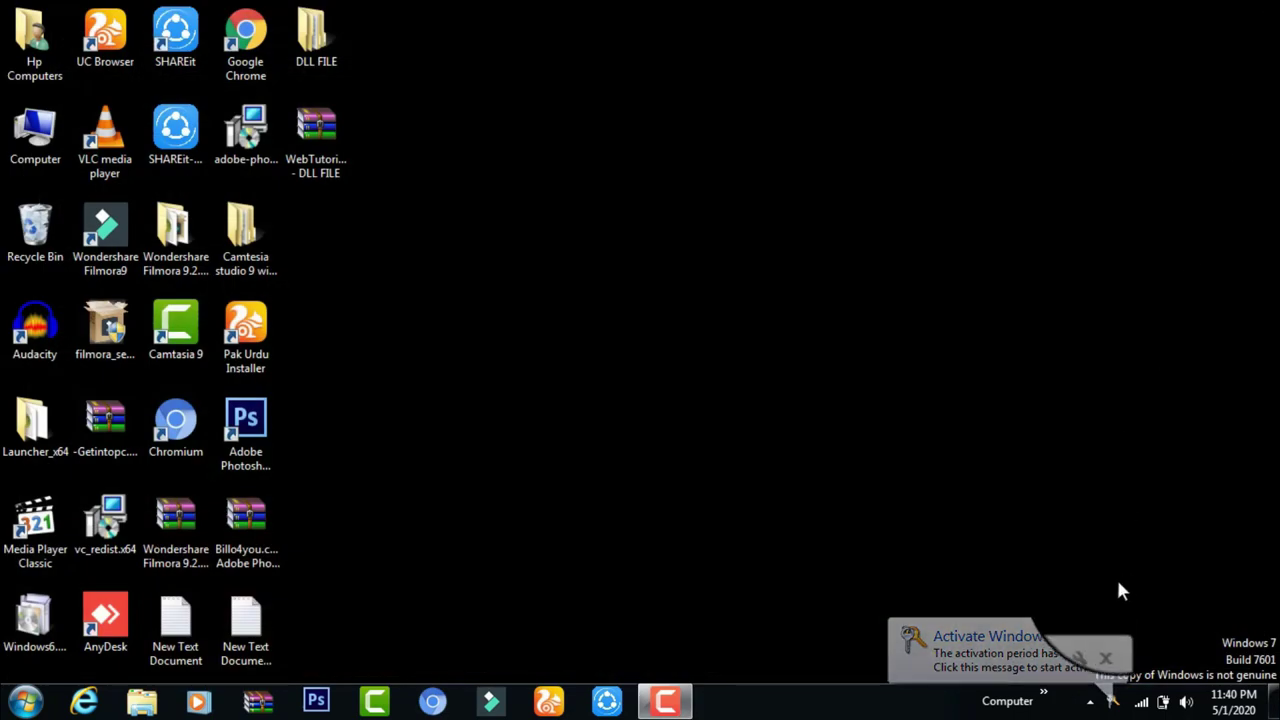